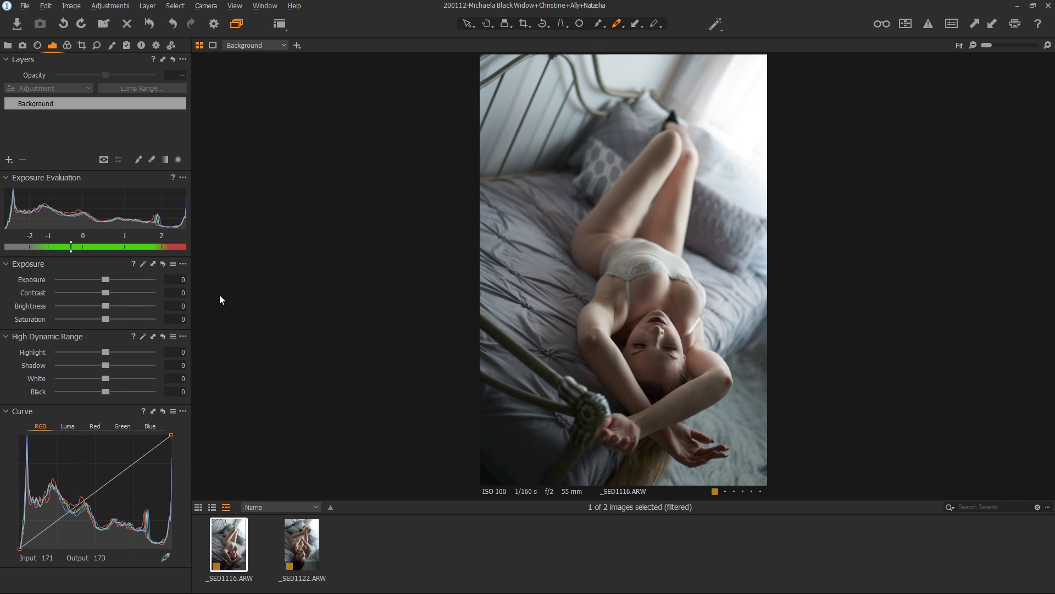
Browse the exposure and clarity presets without applying any, then reset Highlight to 0
{"action": "left_click", "coordinate": [172, 264]}
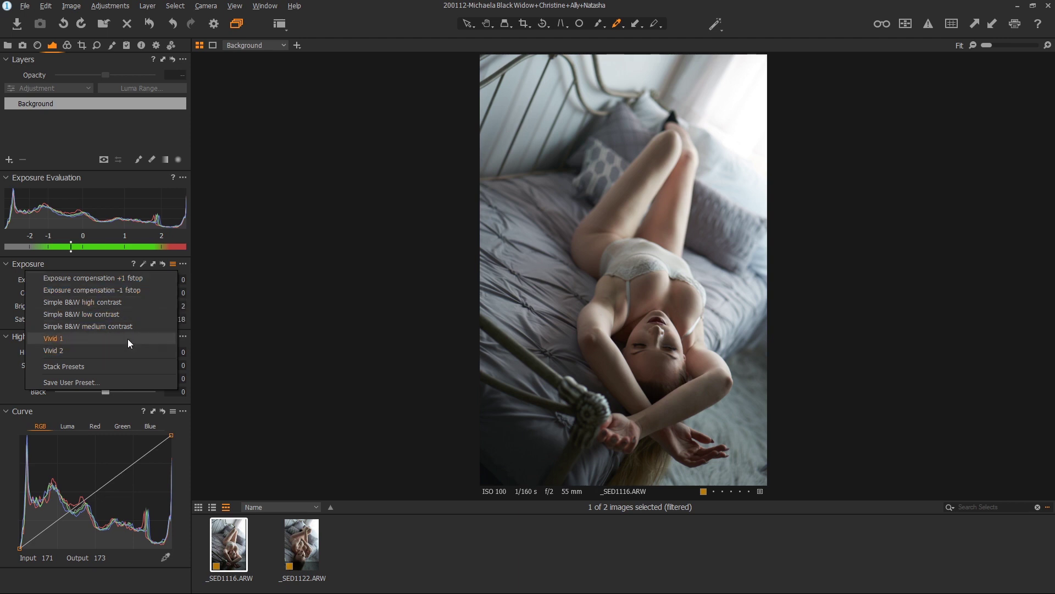
{"action": "left_click", "coordinate": [262, 256]}
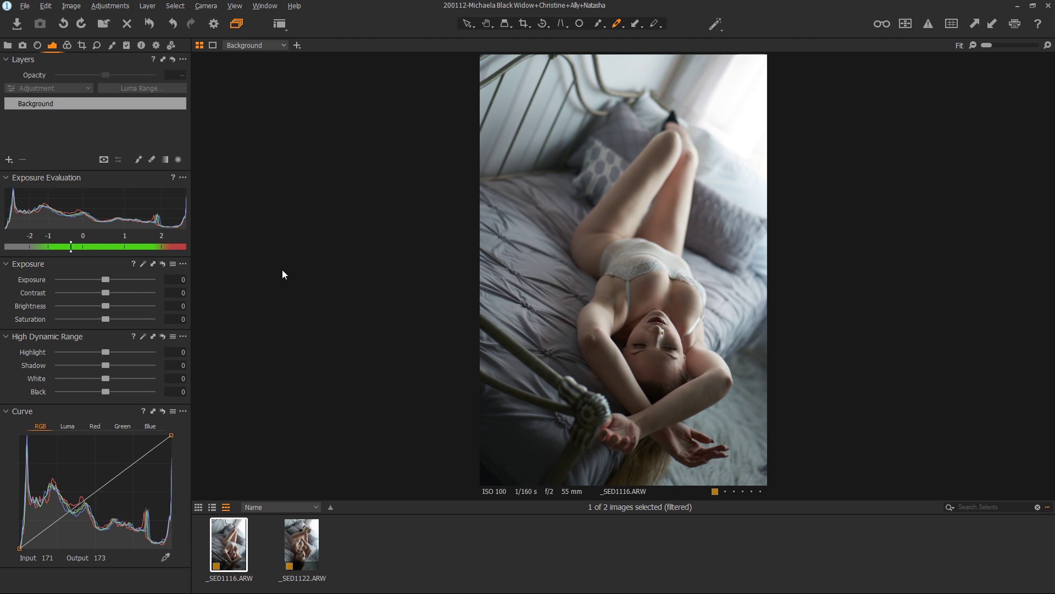
{"action": "left_click", "coordinate": [67, 45]}
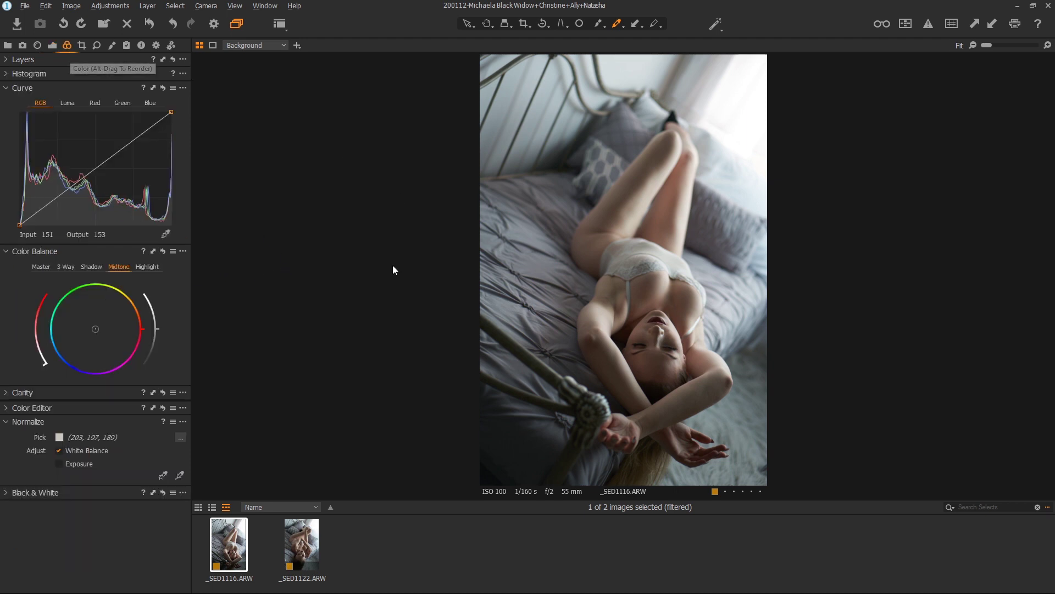
{"action": "left_click", "coordinate": [173, 393]}
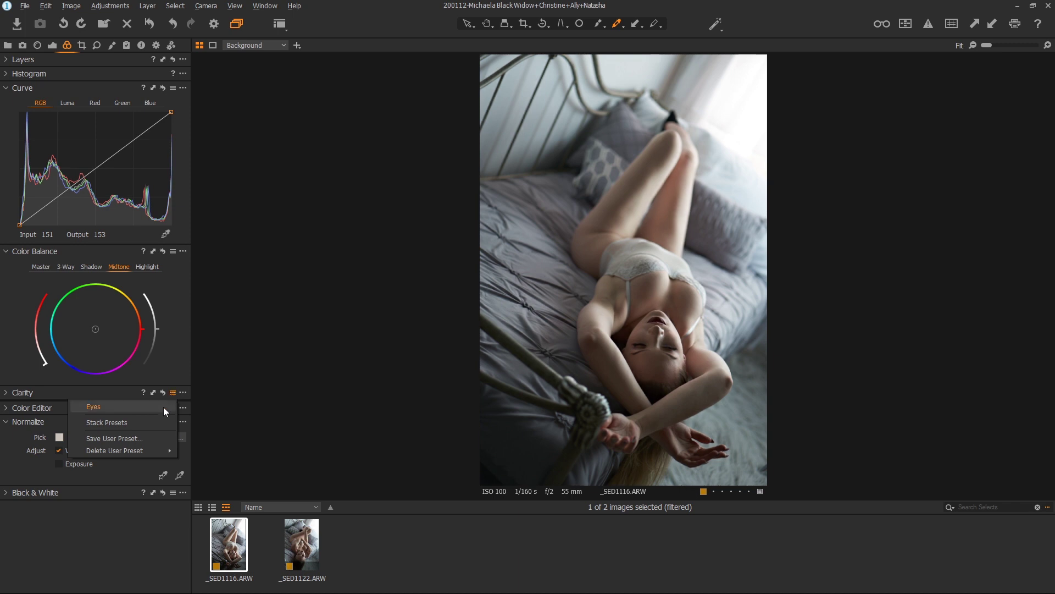
{"action": "left_click", "coordinate": [246, 266]}
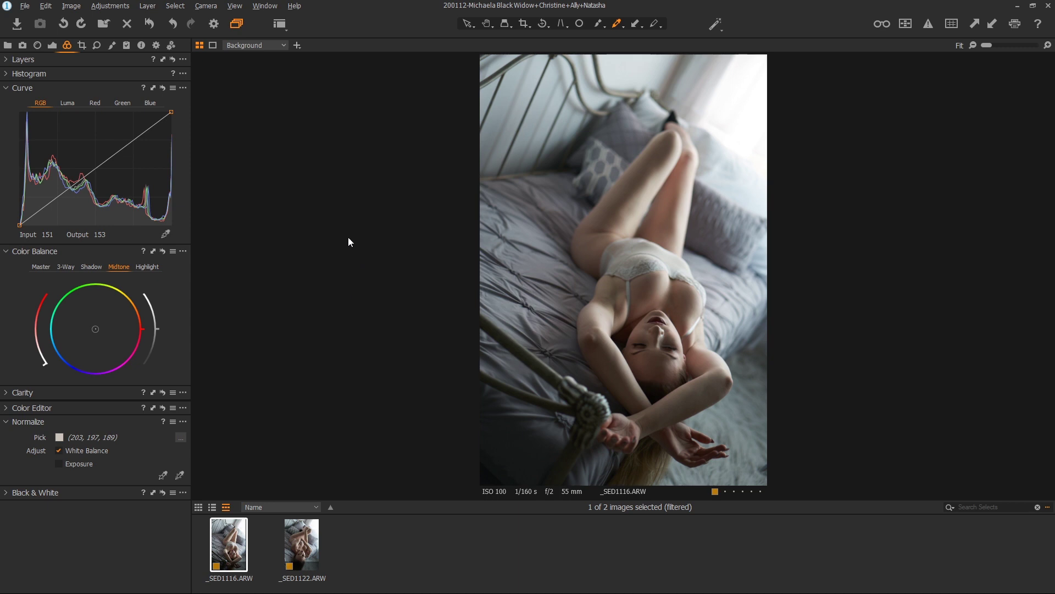
{"action": "left_click", "coordinate": [53, 46]}
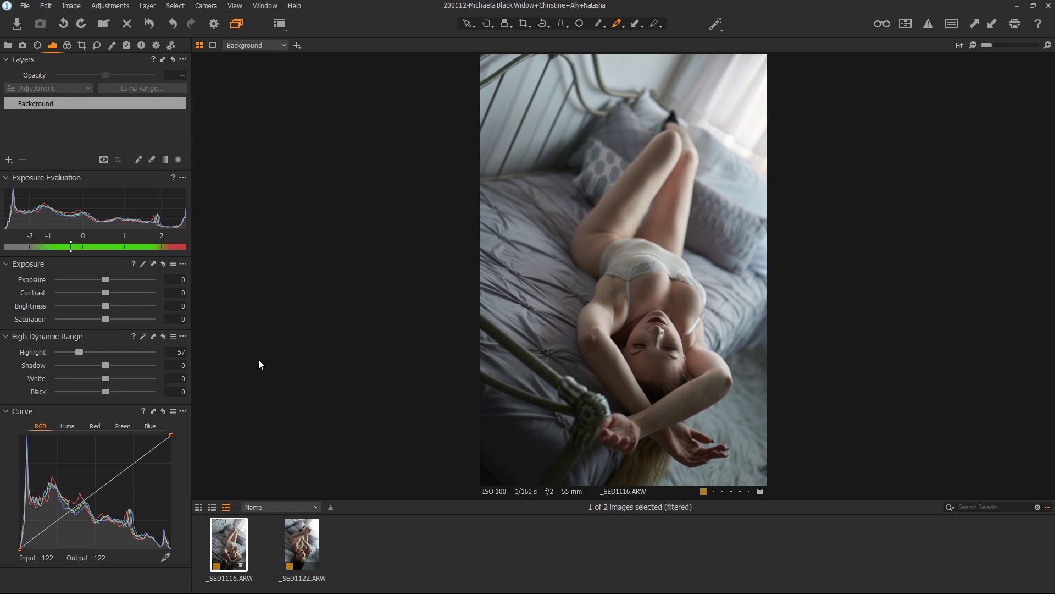
{"action": "double_click", "coordinate": [85, 349]}
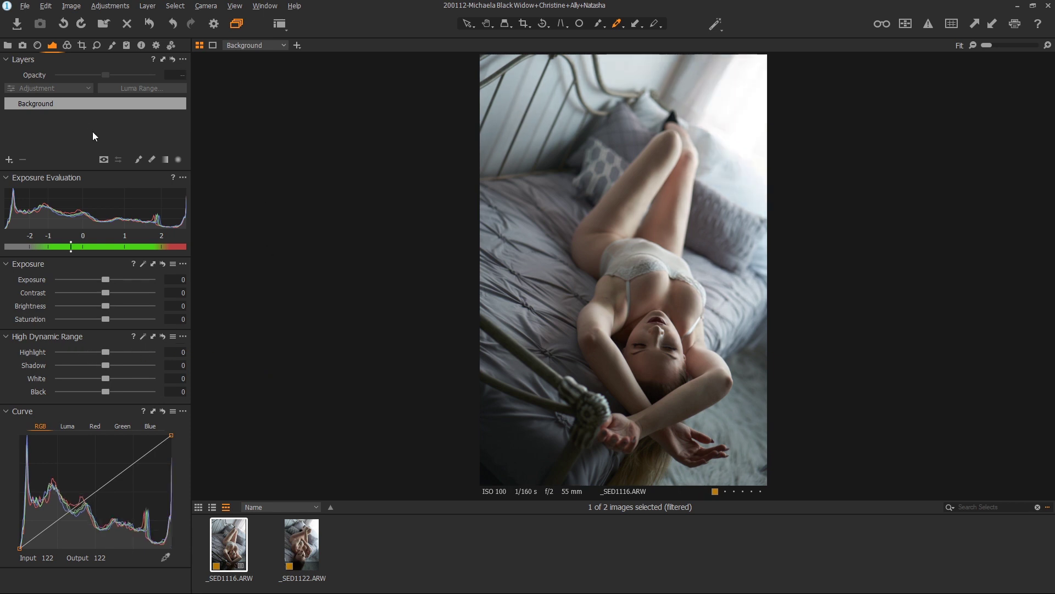
Add a new filled layer above Background and rename it 'neutral'
{"action": "left_click", "coordinate": [9, 160]}
{"action": "left_click", "coordinate": [35, 181]}
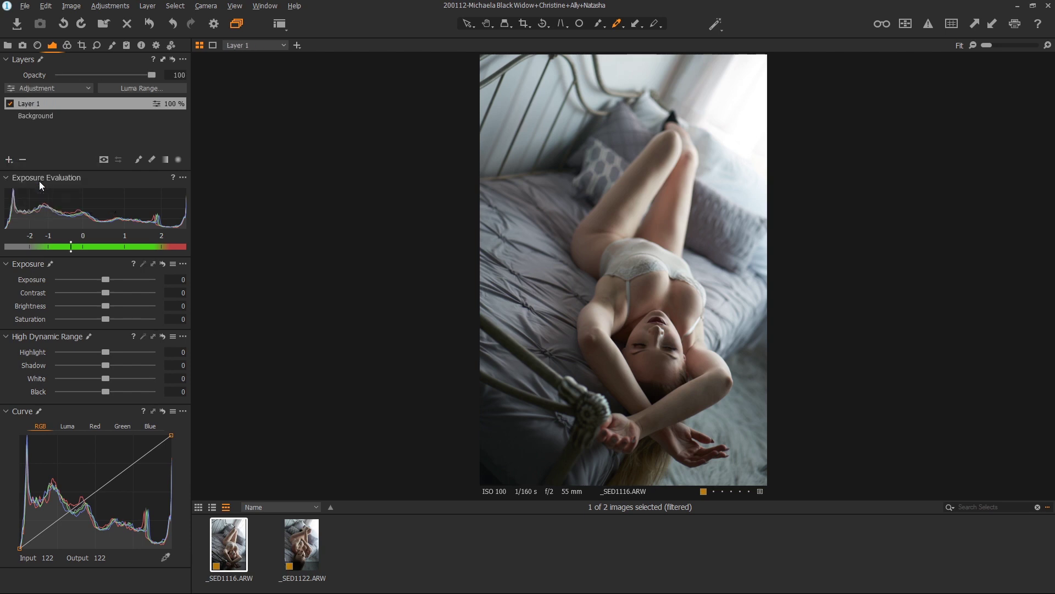
{"action": "double_click", "coordinate": [35, 102]}
{"action": "type", "text": "neutral"}
{"action": "key", "text": "Return"}
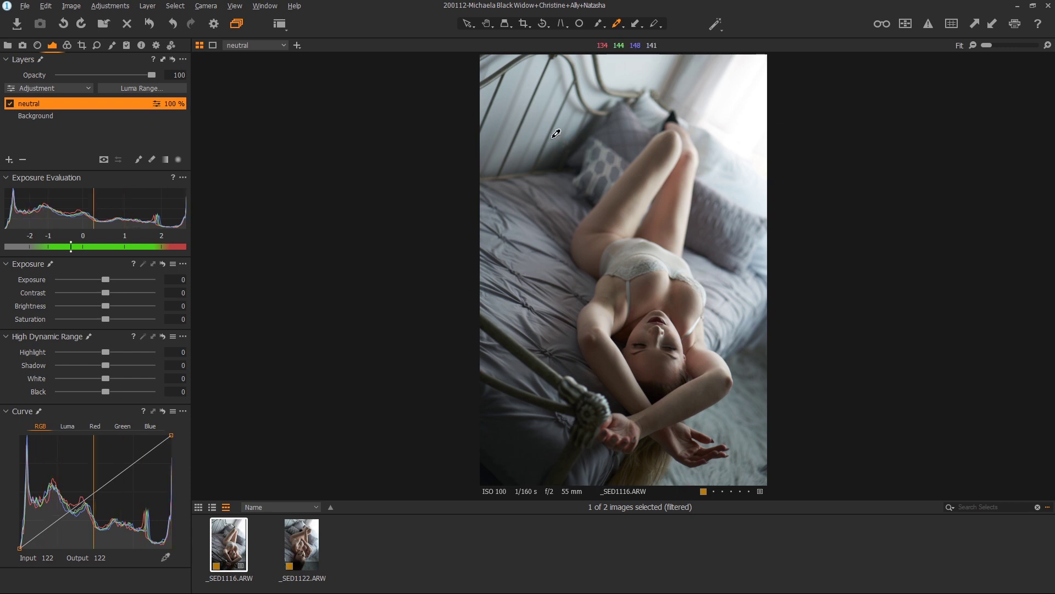
Pick white balance from a neutral area on the neutral layer and lower HDR Highlight to -25
{"action": "left_click", "coordinate": [551, 85]}
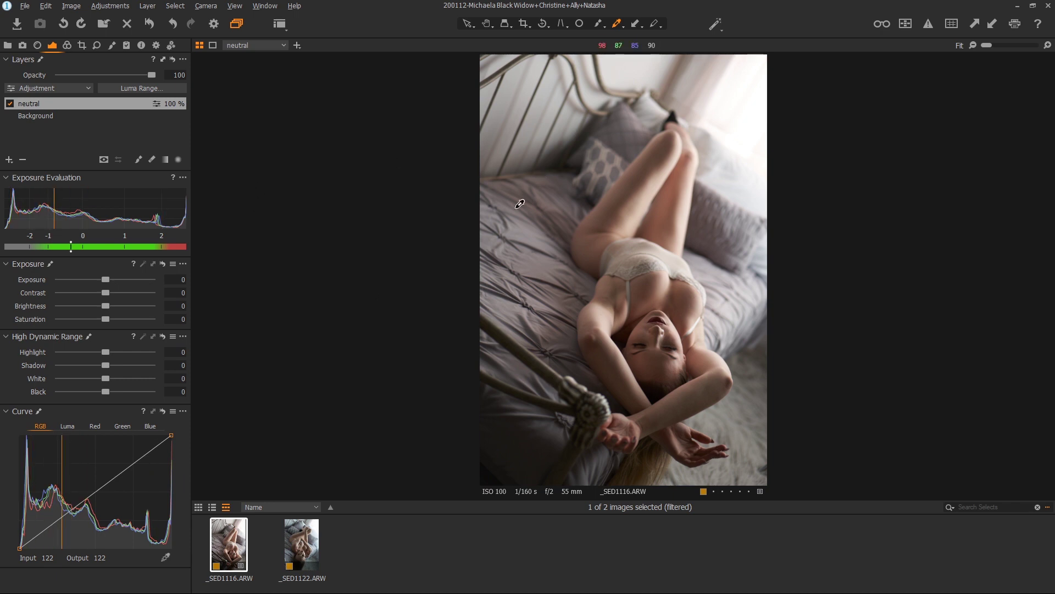
{"action": "left_click_drag", "start_coordinate": [103, 351], "coordinate": [94, 352]}
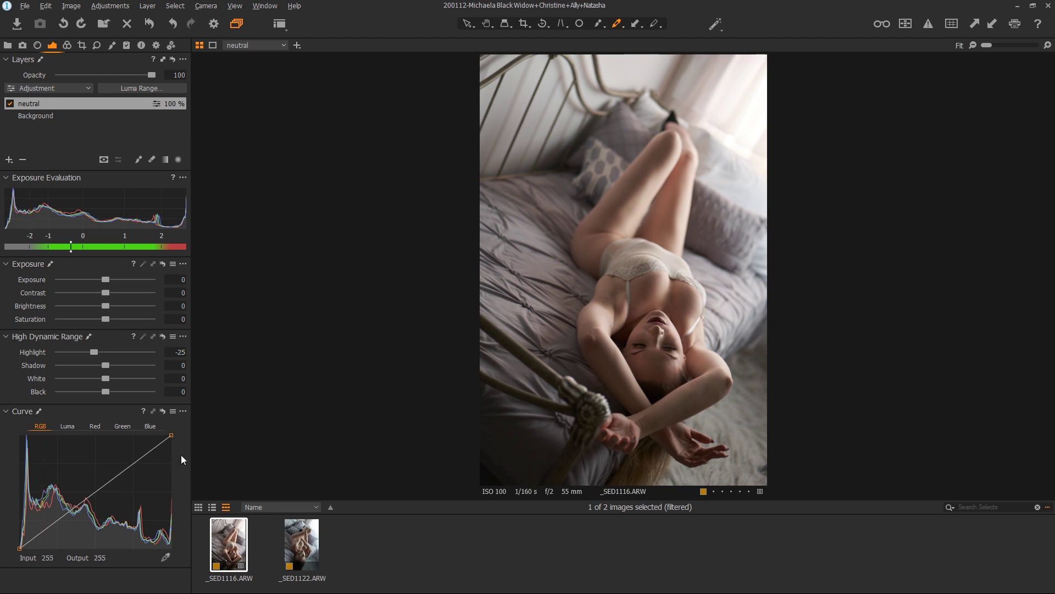
{"action": "left_click", "coordinate": [45, 117]}
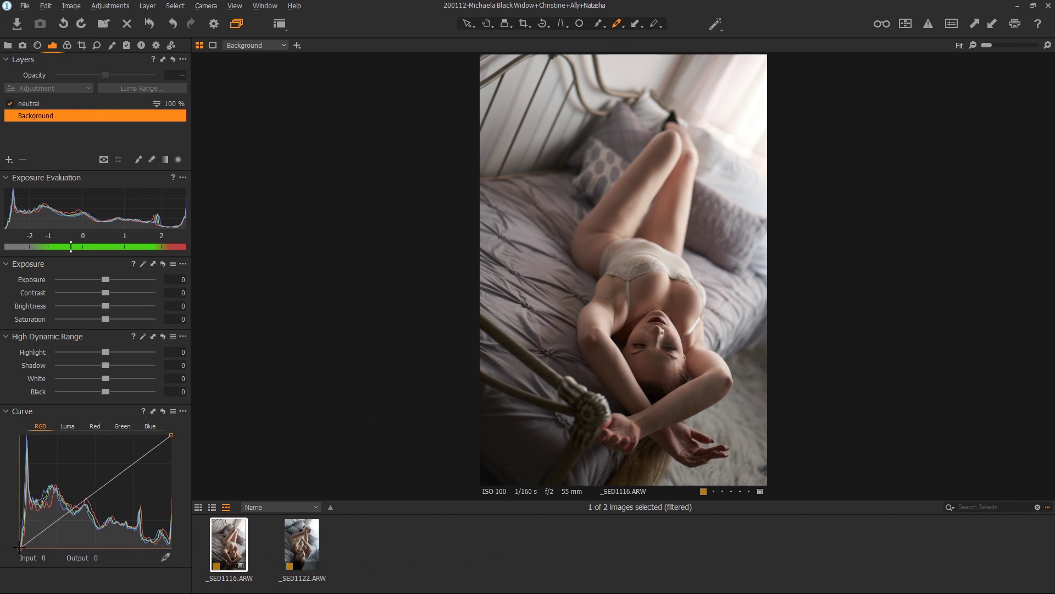
Undo a trial black-point lift on the curve and apply the No True Black curve preset
{"action": "left_click_drag", "start_coordinate": [19, 548], "coordinate": [3, 542]}
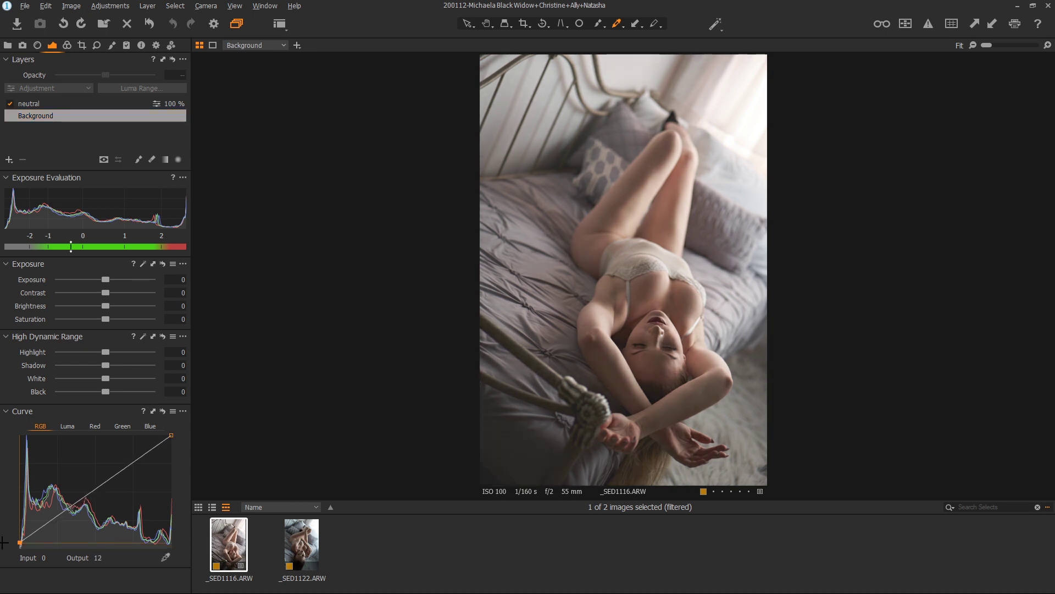
{"action": "key", "text": "ctrl+z"}
{"action": "left_click", "coordinate": [175, 413]}
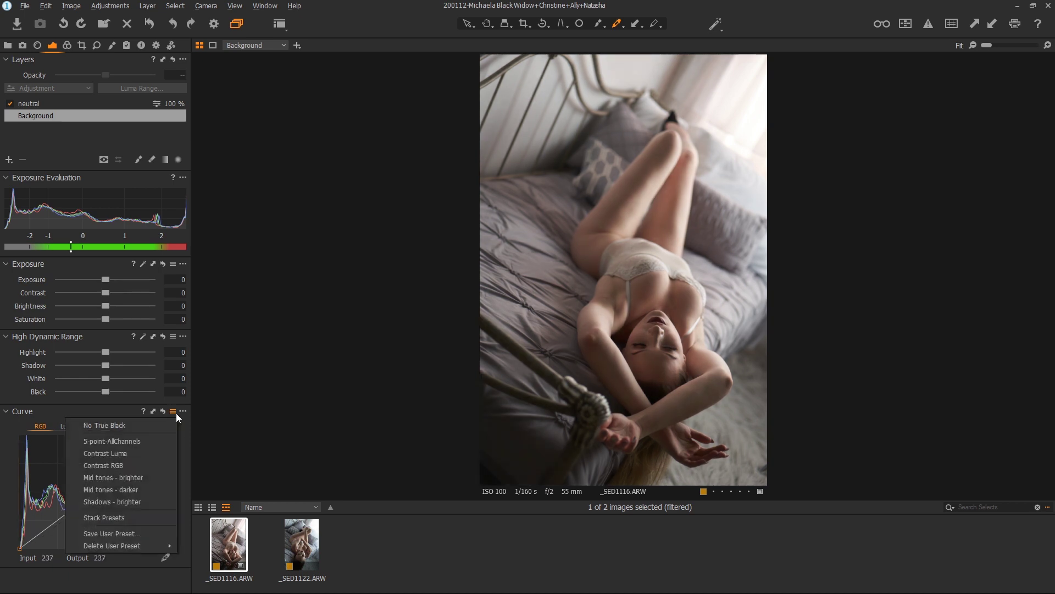
{"action": "left_click", "coordinate": [144, 426]}
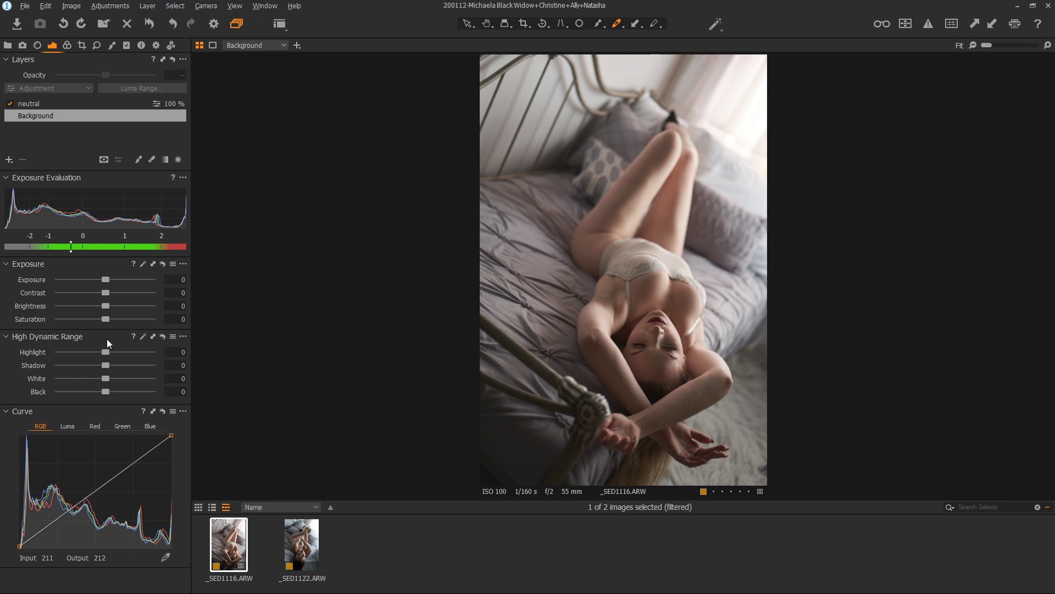
Switch Color Balance to Shadow and browse its presets without applying one
{"action": "left_click", "coordinate": [66, 44]}
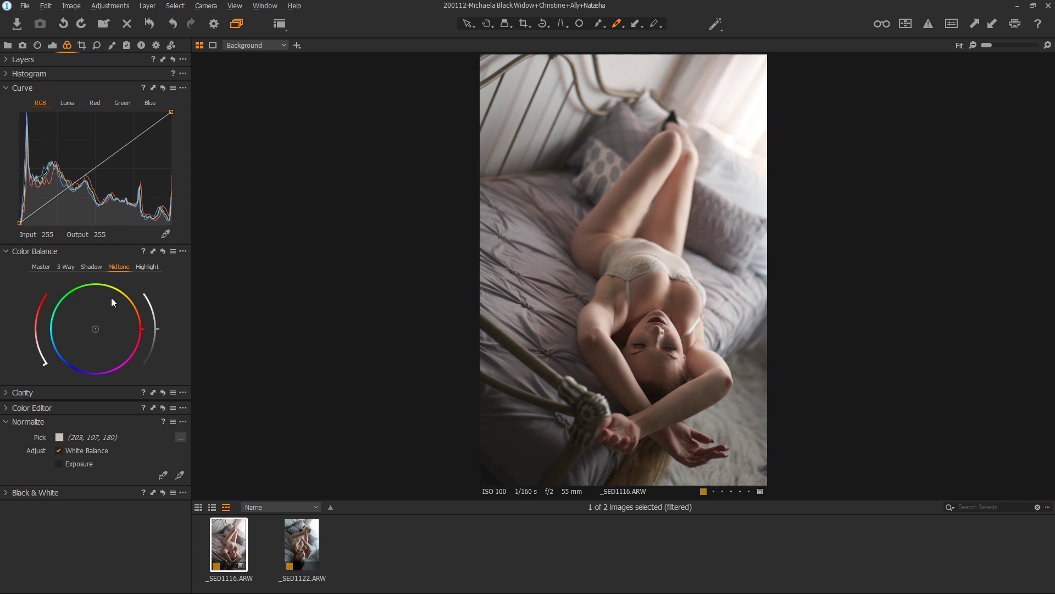
{"action": "left_click", "coordinate": [92, 266]}
{"action": "left_click", "coordinate": [174, 252]}
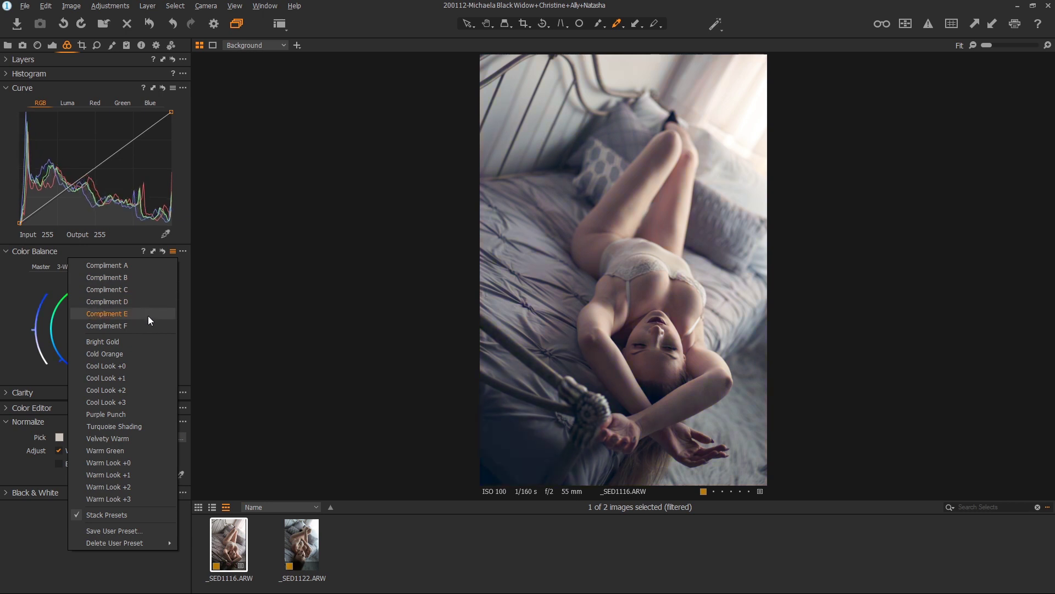
{"action": "left_click", "coordinate": [15, 322]}
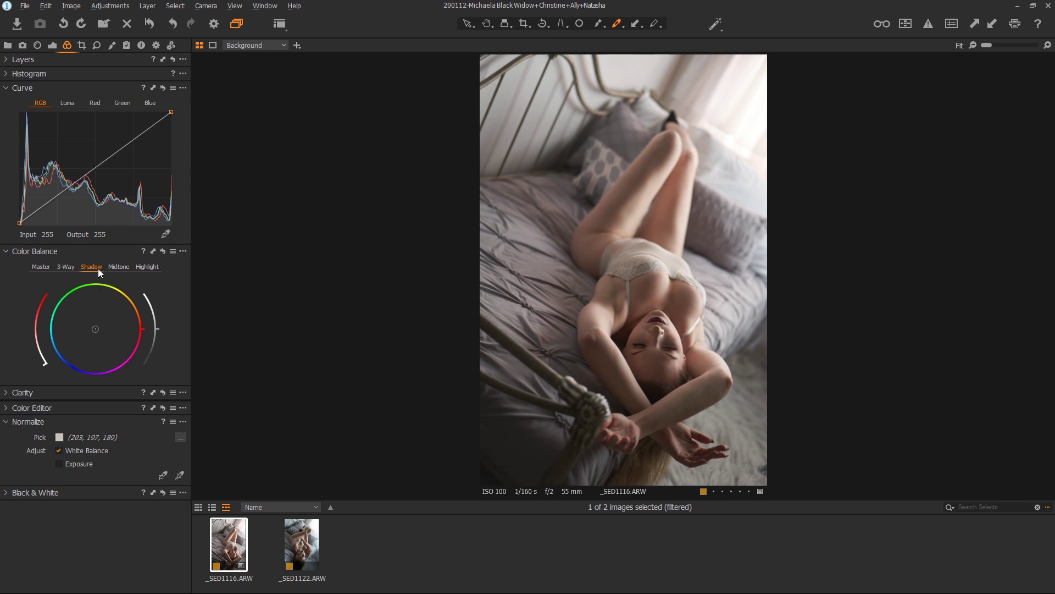
Darken the shadows and tint them cool blue, then give the midtones a slight orange tint
{"action": "mouse_move", "coordinate": [95, 328]}
{"action": "left_mouse_down"}
{"action": "mouse_move", "coordinate": [106, 349]}
{"action": "mouse_move", "coordinate": [74, 335]}
{"action": "mouse_move", "coordinate": [77, 319]}
{"action": "mouse_move", "coordinate": [85, 338]}
{"action": "mouse_move", "coordinate": [110, 344]}
{"action": "mouse_move", "coordinate": [85, 346]}
{"action": "mouse_move", "coordinate": [95, 347]}
{"action": "mouse_move", "coordinate": [82, 335]}
{"action": "left_mouse_up"}
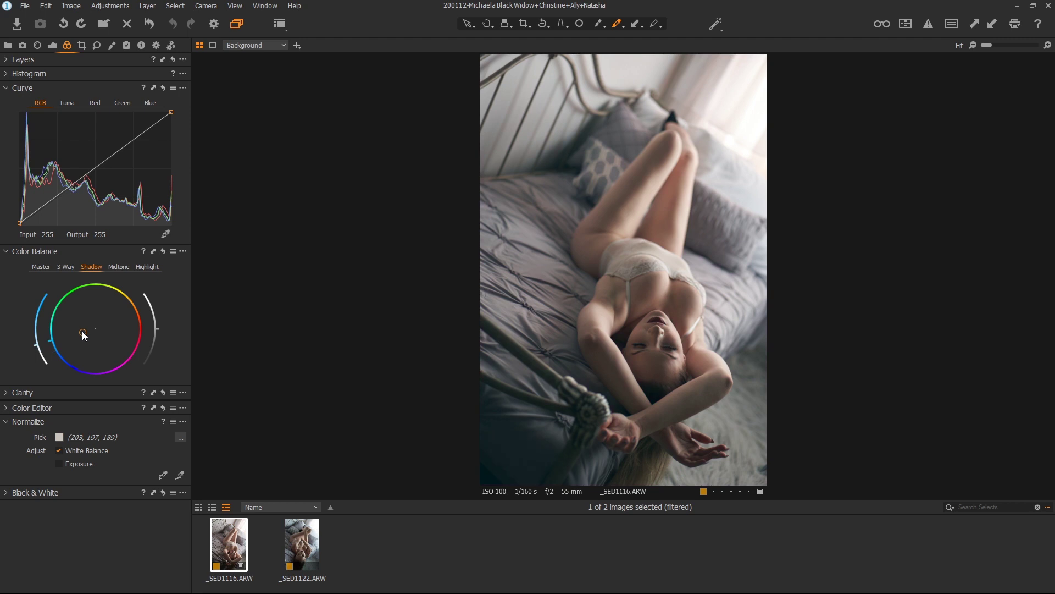
{"action": "double_click", "coordinate": [38, 354]}
{"action": "left_click_drag", "start_coordinate": [44, 364], "coordinate": [31, 335]}
{"action": "mouse_move", "coordinate": [158, 328]}
{"action": "left_mouse_down"}
{"action": "mouse_move", "coordinate": [158, 345]}
{"action": "mouse_move", "coordinate": [163, 338]}
{"action": "left_mouse_up"}
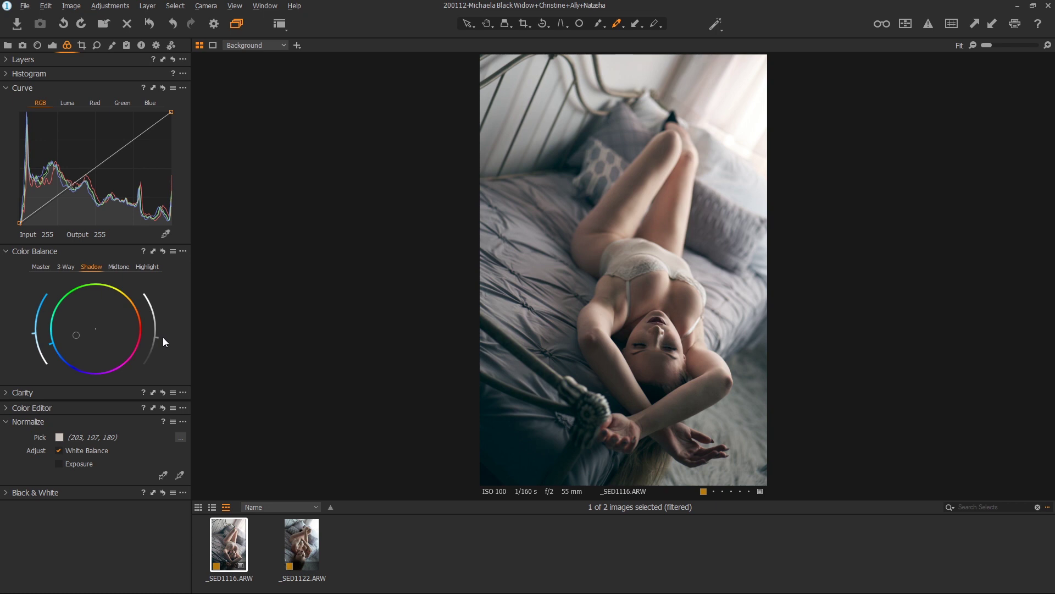
{"action": "double_click", "coordinate": [75, 334]}
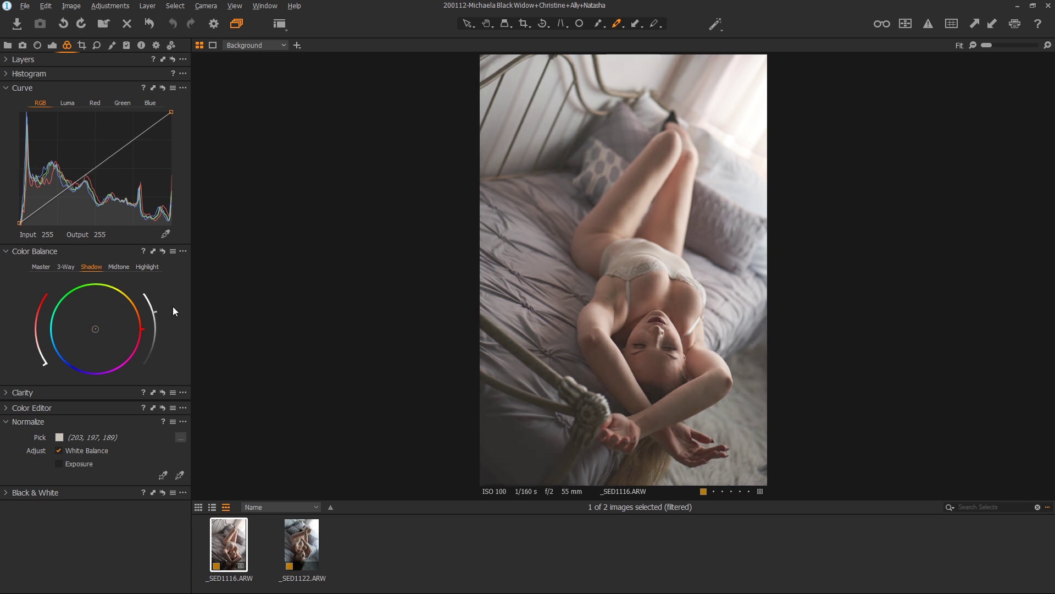
{"action": "left_click_drag", "start_coordinate": [158, 320], "coordinate": [160, 331]}
{"action": "left_click_drag", "start_coordinate": [96, 328], "coordinate": [84, 337]}
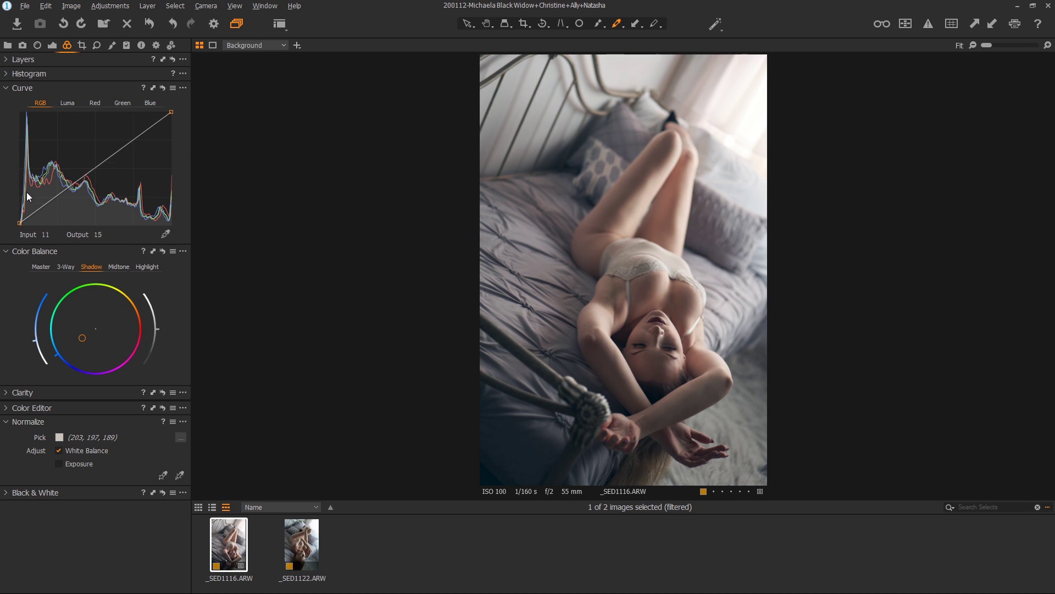
{"action": "left_click", "coordinate": [122, 267]}
{"action": "mouse_move", "coordinate": [95, 326]}
{"action": "left_mouse_down"}
{"action": "mouse_move", "coordinate": [110, 323]}
{"action": "mouse_move", "coordinate": [101, 324]}
{"action": "left_mouse_up"}
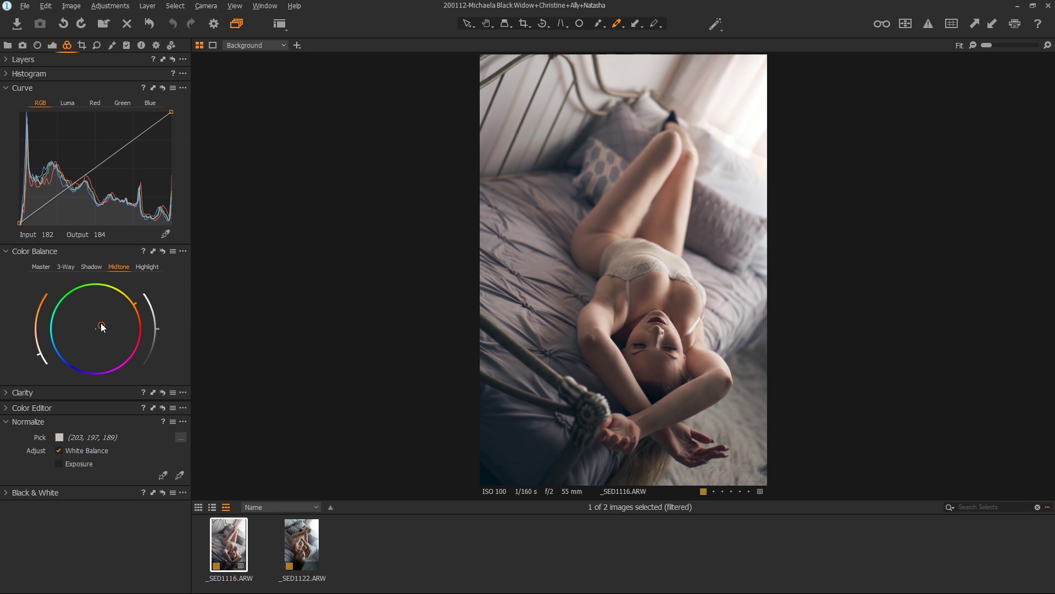
Shift the Midtone colour balance toward blue
{"action": "left_click", "coordinate": [93, 267]}
{"action": "left_click", "coordinate": [119, 267]}
{"action": "mouse_move", "coordinate": [102, 326]}
{"action": "left_mouse_down"}
{"action": "mouse_move", "coordinate": [76, 353]}
{"action": "mouse_move", "coordinate": [61, 343]}
{"action": "mouse_move", "coordinate": [80, 321]}
{"action": "mouse_move", "coordinate": [88, 327]}
{"action": "left_mouse_up"}
Brighten the highlights while keeping the Highlight tint reset to neutral
{"action": "left_click", "coordinate": [41, 267]}
{"action": "left_click", "coordinate": [148, 266]}
{"action": "left_click_drag", "start_coordinate": [96, 330], "coordinate": [110, 318]}
{"action": "double_click", "coordinate": [108, 317]}
{"action": "mouse_move", "coordinate": [157, 329]}
{"action": "left_mouse_down"}
{"action": "mouse_move", "coordinate": [164, 300]}
{"action": "mouse_move", "coordinate": [151, 315]}
{"action": "mouse_move", "coordinate": [159, 327]}
{"action": "left_mouse_up"}
Nudge the Master colour balance slightly toward orange and adjust its left lightness arc
{"action": "left_click", "coordinate": [39, 267]}
{"action": "left_click_drag", "start_coordinate": [96, 328], "coordinate": [110, 319]}
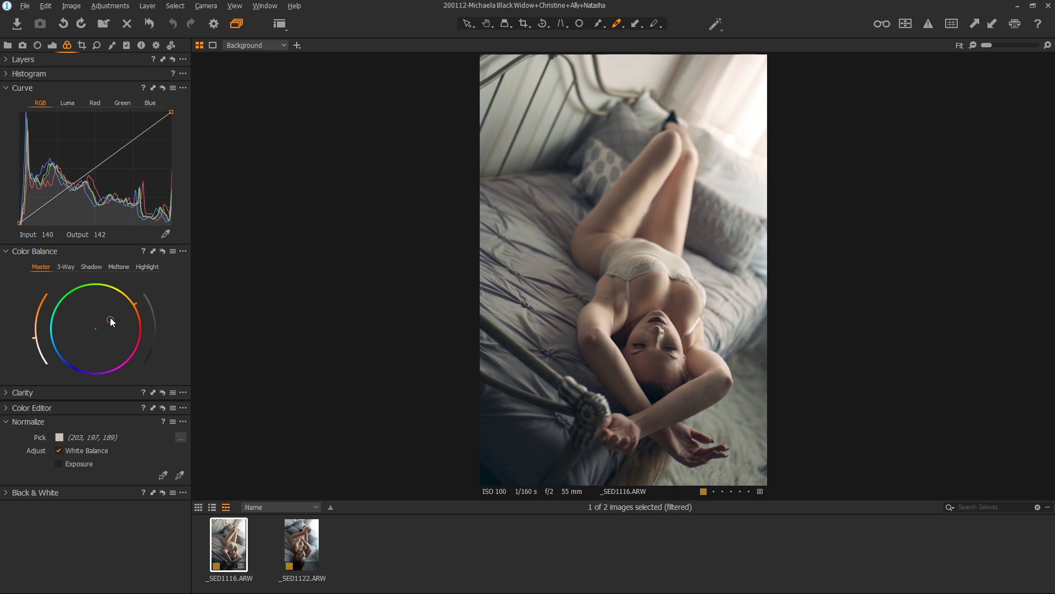
{"action": "left_click_drag", "start_coordinate": [111, 318], "coordinate": [111, 321]}
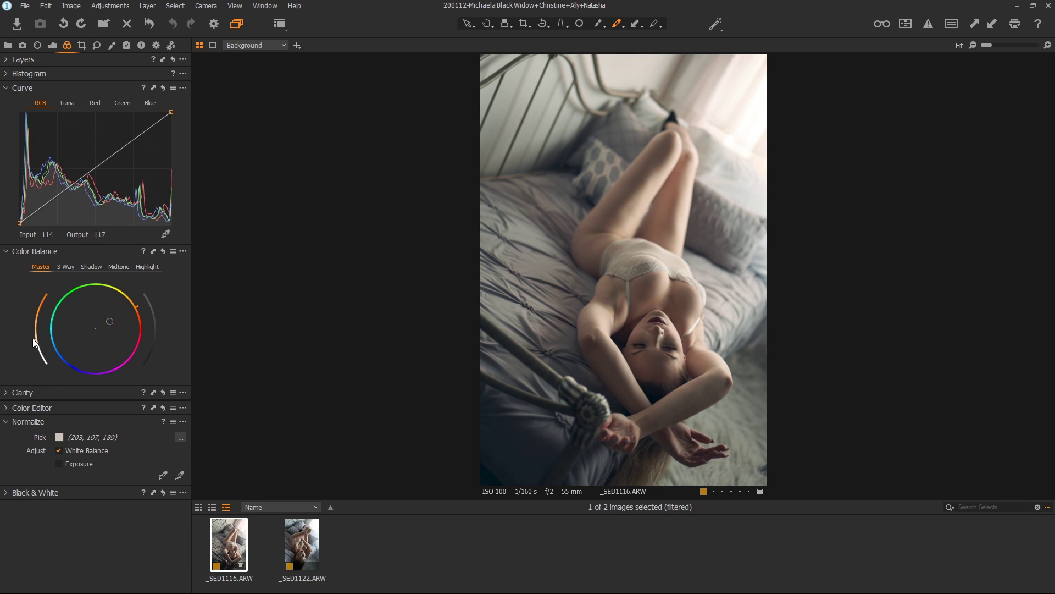
{"action": "mouse_move", "coordinate": [34, 339]}
{"action": "left_mouse_down"}
{"action": "mouse_move", "coordinate": [35, 330]}
{"action": "mouse_move", "coordinate": [41, 343]}
{"action": "left_mouse_up"}
{"action": "left_click", "coordinate": [113, 266]}
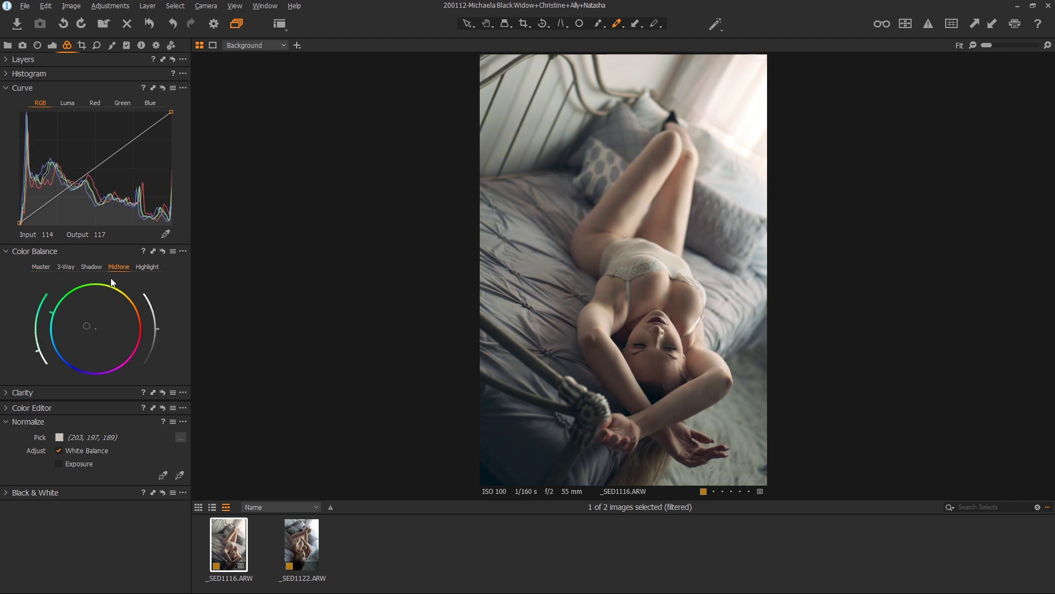
{"action": "left_click", "coordinate": [39, 267]}
Show the Adjustments tools with Styles and Presets and the Adjustments Clipboard
{"action": "left_click", "coordinate": [126, 46]}
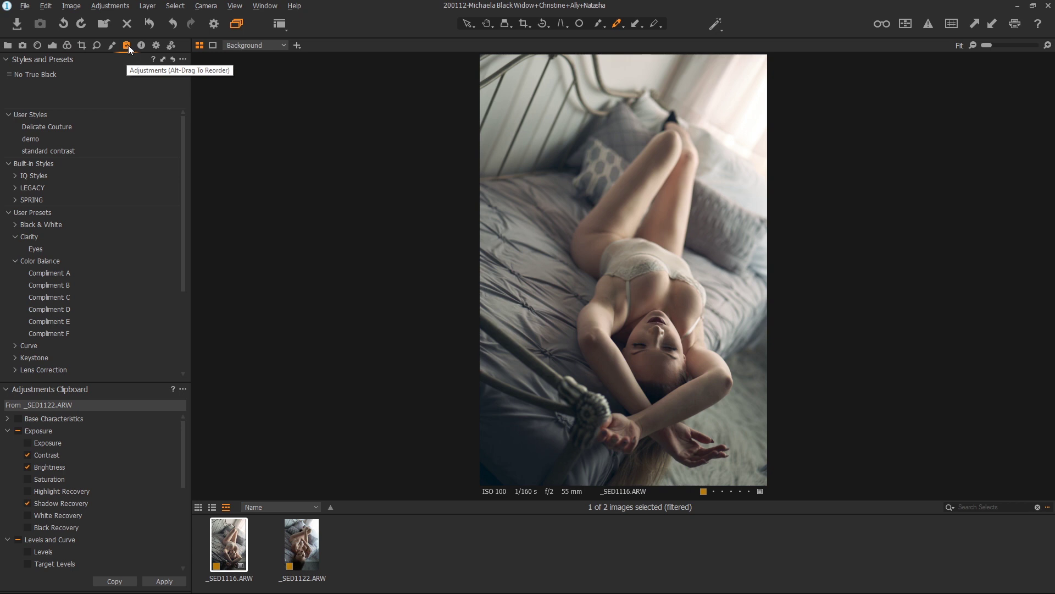
{"action": "right_click", "coordinate": [186, 45]}
{"action": "mouse_move", "coordinate": [222, 77]}
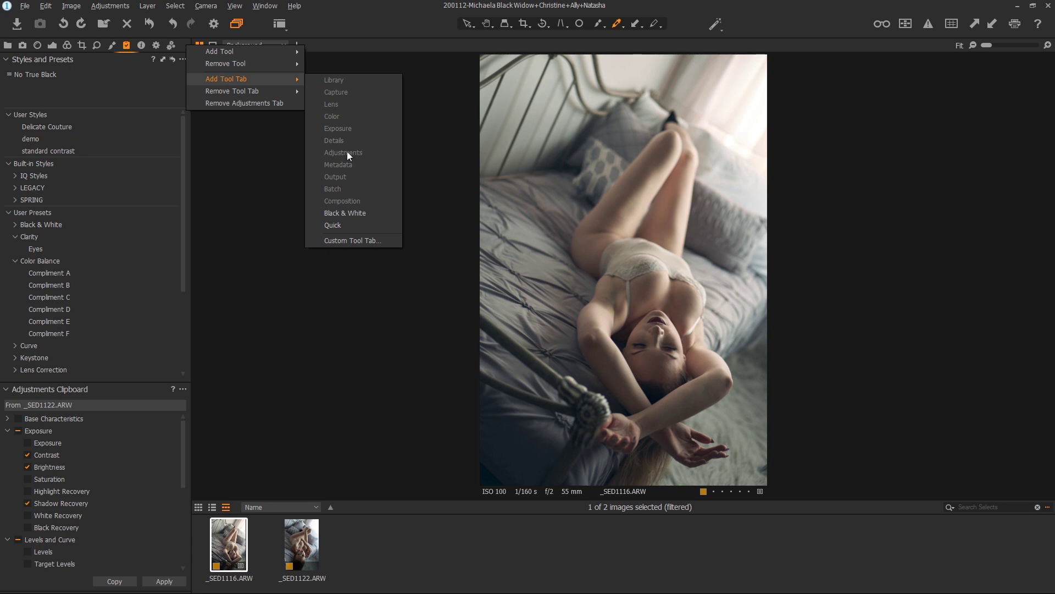
{"action": "left_click", "coordinate": [138, 100]}
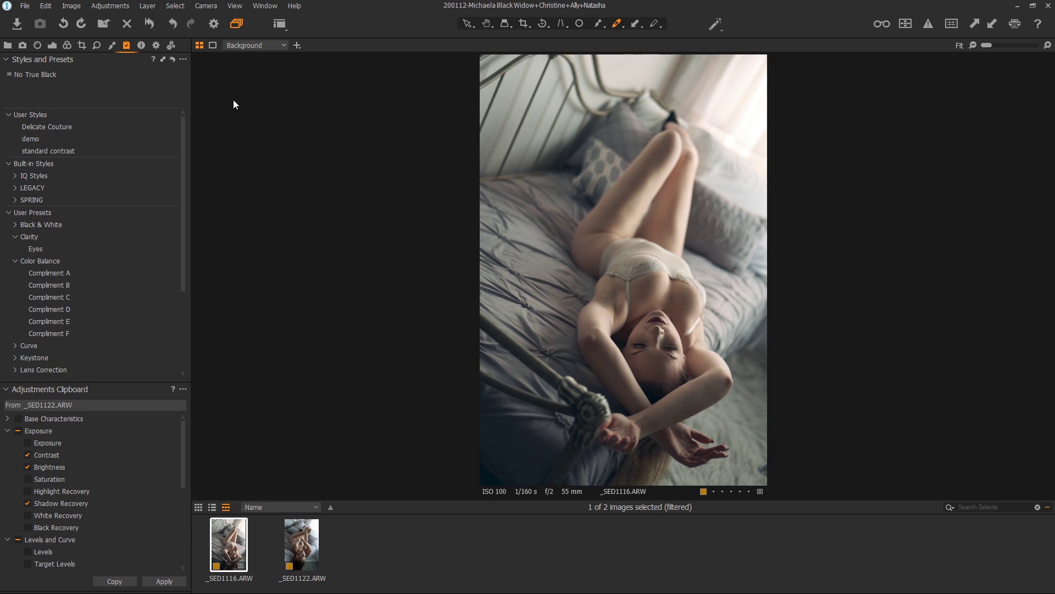
Collapse the Color Balance and Clarity groups under User Presets
{"action": "left_click", "coordinate": [9, 212]}
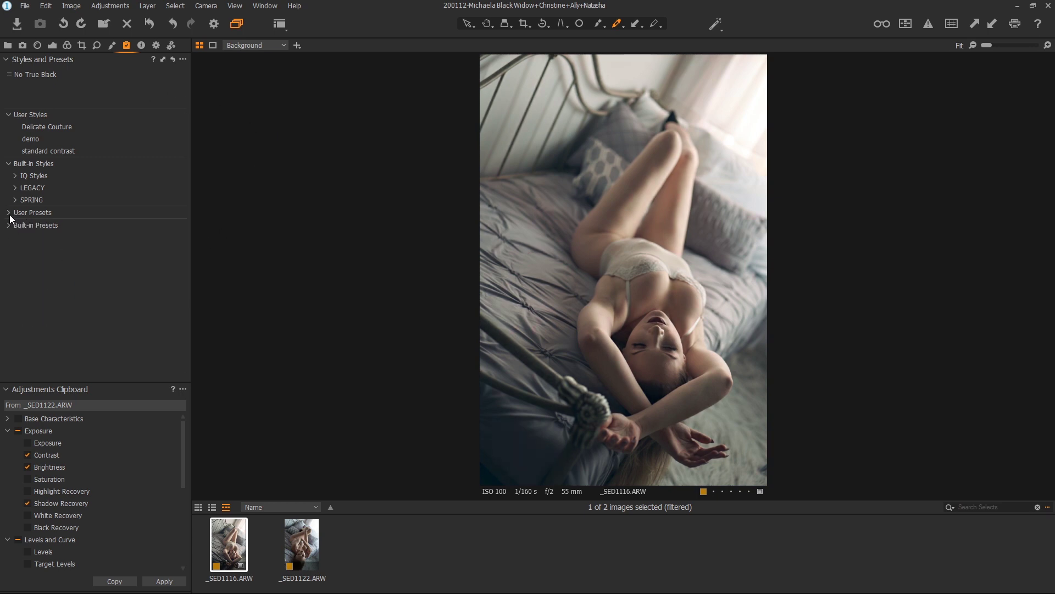
{"action": "left_click", "coordinate": [8, 213]}
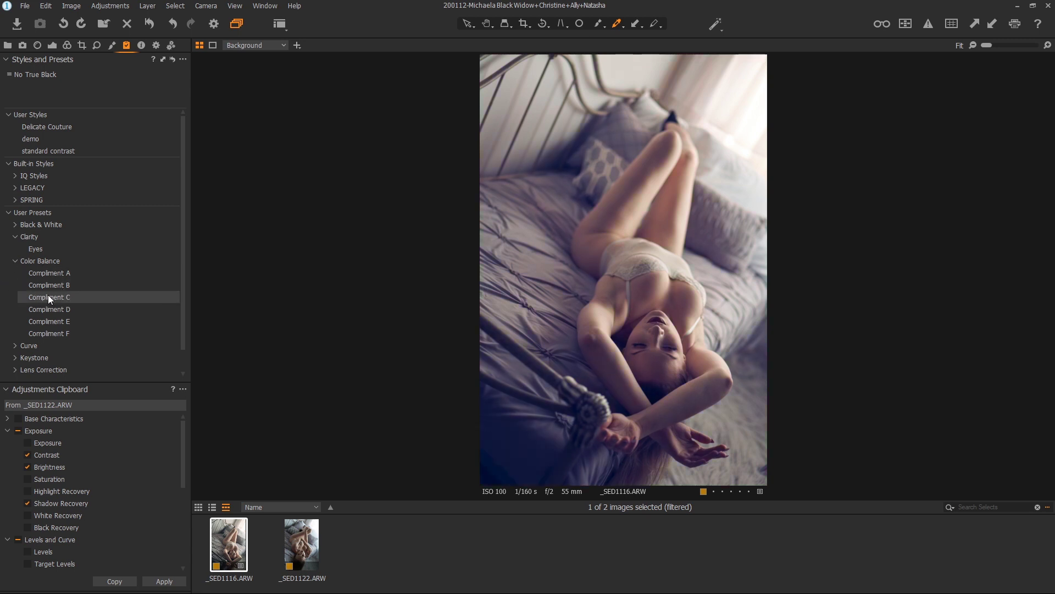
{"action": "left_click", "coordinate": [15, 261]}
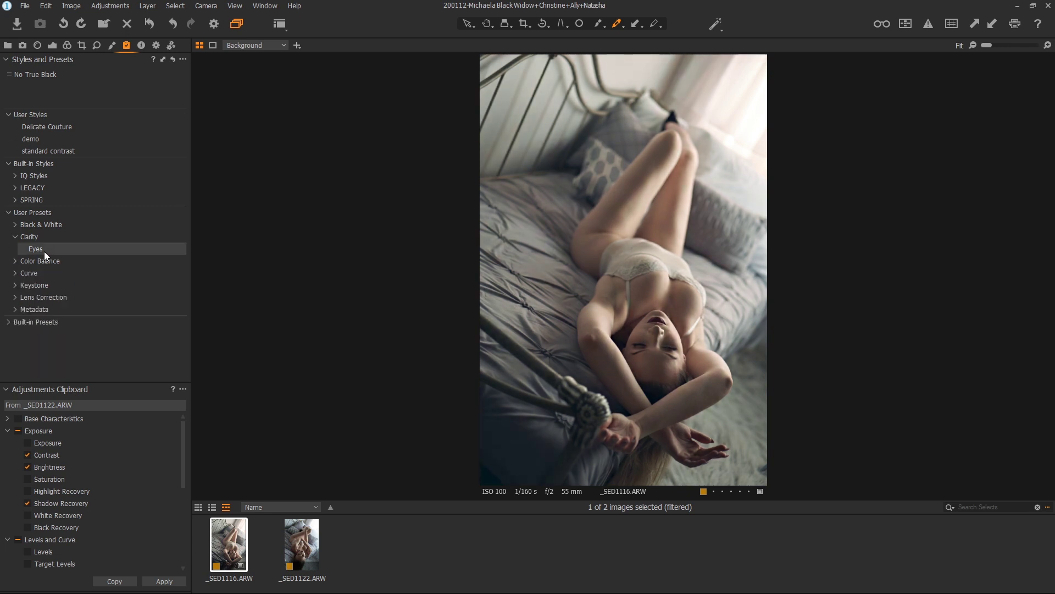
{"action": "left_click", "coordinate": [15, 237]}
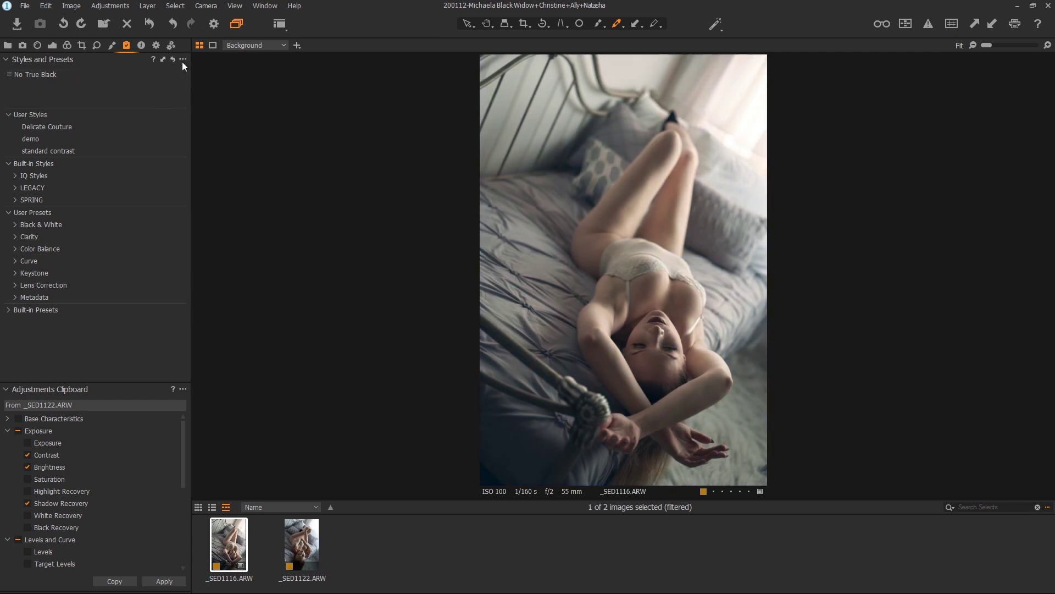
Save a new user style with Curve and Color Balance checked, reaching the file dialog
{"action": "left_click", "coordinate": [183, 60]}
{"action": "left_click", "coordinate": [174, 70]}
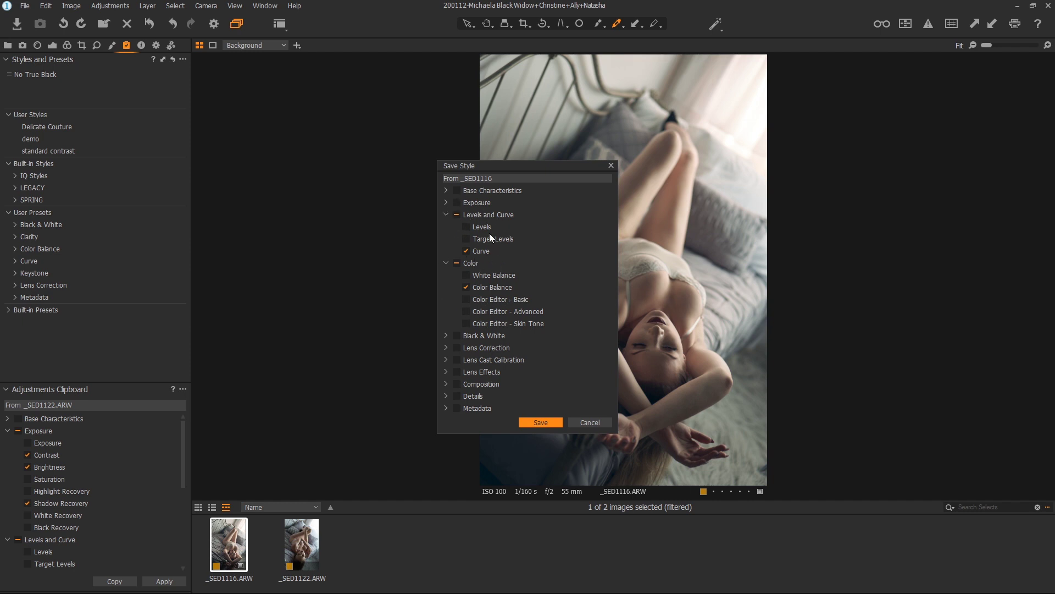
{"action": "left_click", "coordinate": [540, 420]}
Create a new folder named 'Boudoir' in the Save Style dialog
{"action": "left_click_drag", "start_coordinate": [570, 87], "coordinate": [614, 77]}
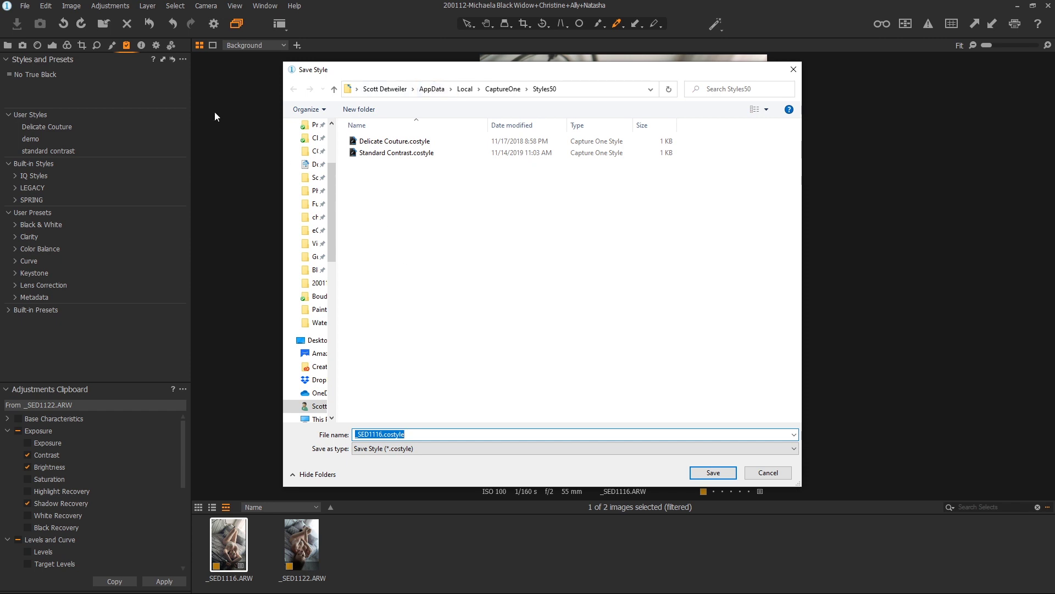
{"action": "right_click", "coordinate": [400, 204]}
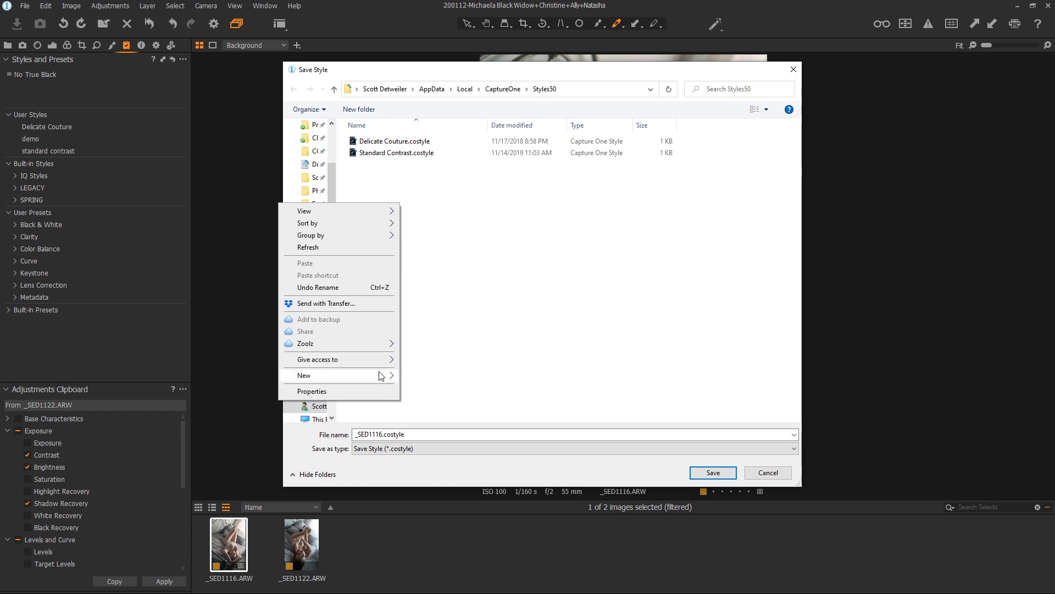
{"action": "mouse_move", "coordinate": [385, 375]}
{"action": "left_click", "coordinate": [432, 380]}
{"action": "type", "text": "Boudfoir"}
{"action": "key", "text": "BackSpace"}
{"action": "key", "text": "BackSpace"}
{"action": "key", "text": "BackSpace"}
{"action": "key", "text": "BackSpace"}
{"action": "type", "text": "oir"}
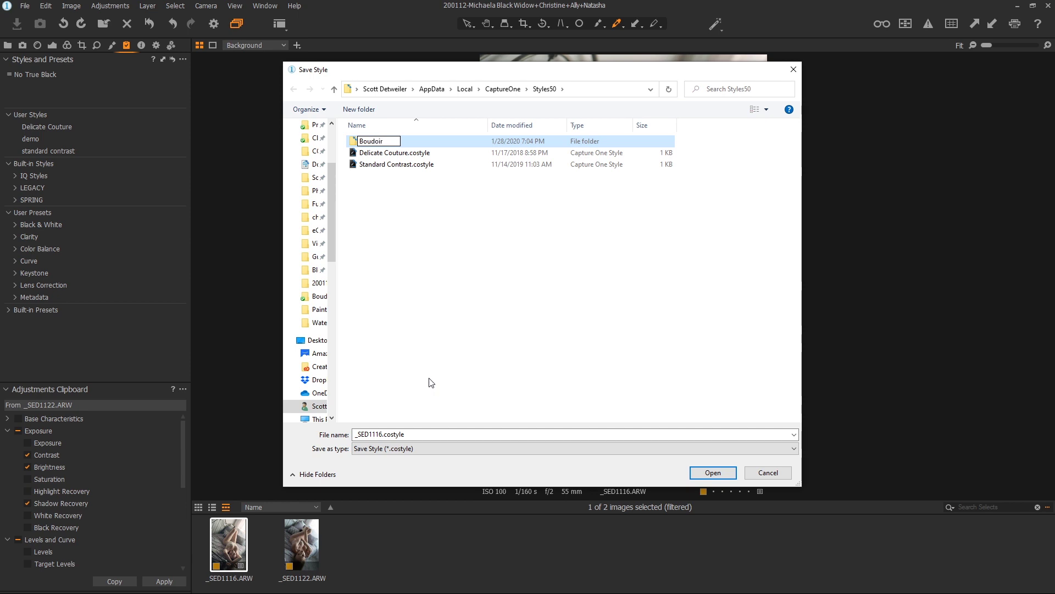
{"action": "key", "text": "Return"}
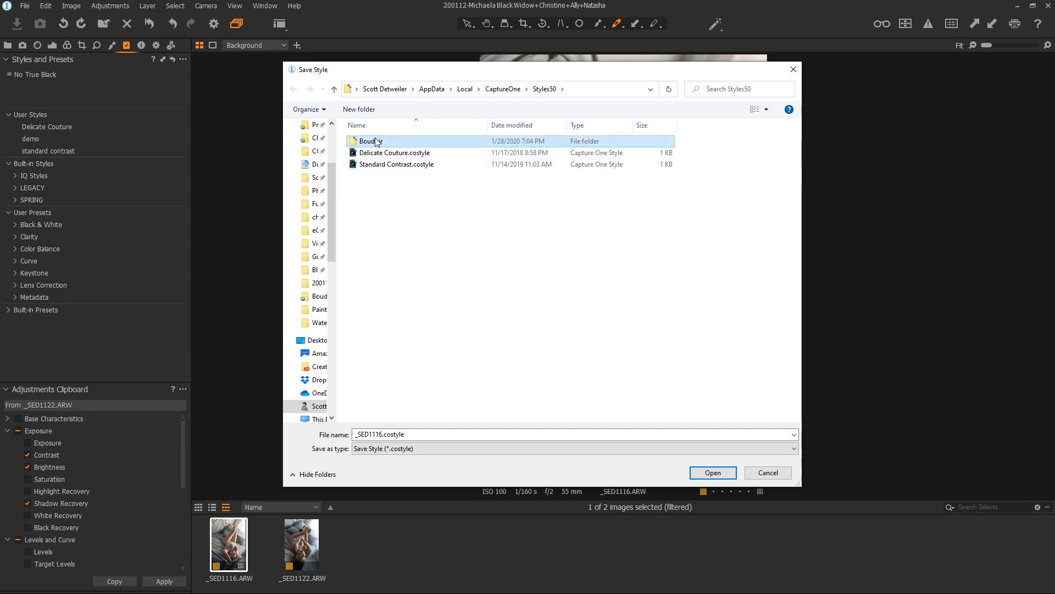
Save the style as 'Christine I' inside the Boudoir folder
{"action": "double_click", "coordinate": [378, 146]}
{"action": "left_click", "coordinate": [383, 434]}
{"action": "double_click", "coordinate": [383, 434]}
{"action": "type", "text": "Chri"}
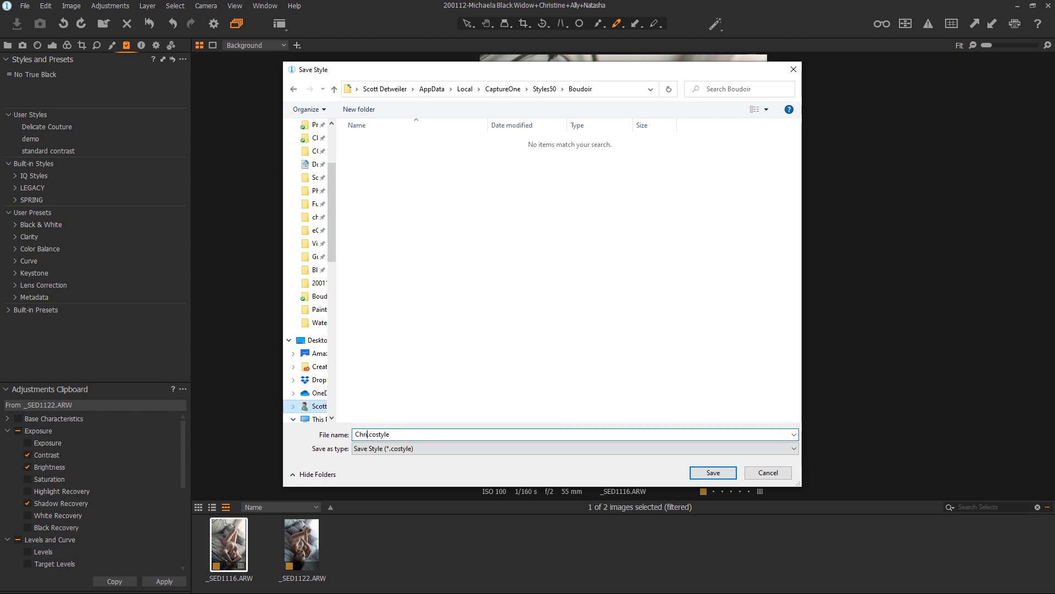
{"action": "type", "text": "stine I."}
{"action": "left_click", "coordinate": [713, 473]}
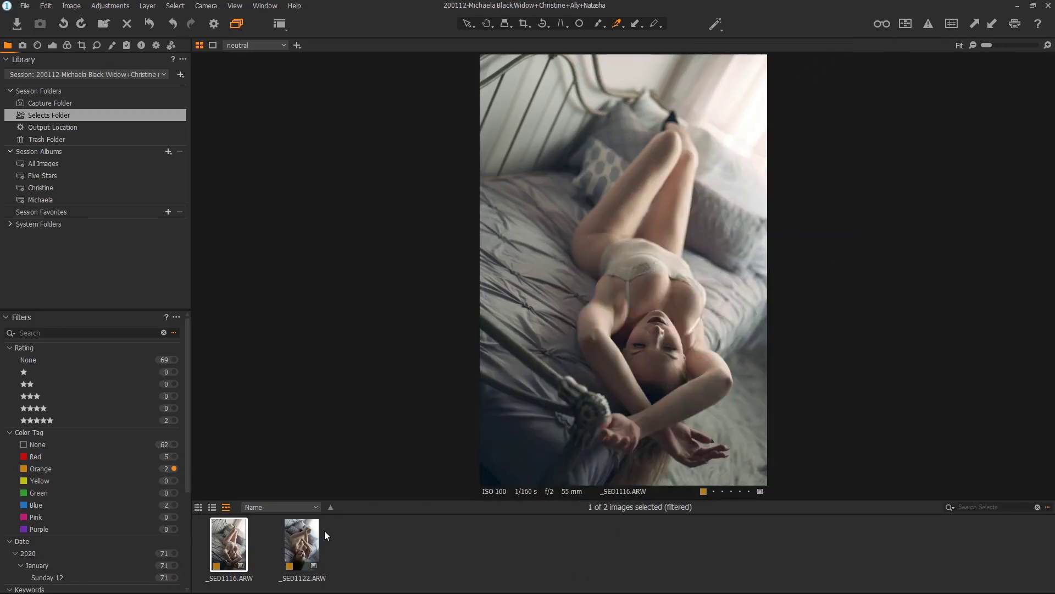
Apply the Boudoir > Christine I style to _SED1122, then return to _SED1116
{"action": "left_click", "coordinate": [311, 547]}
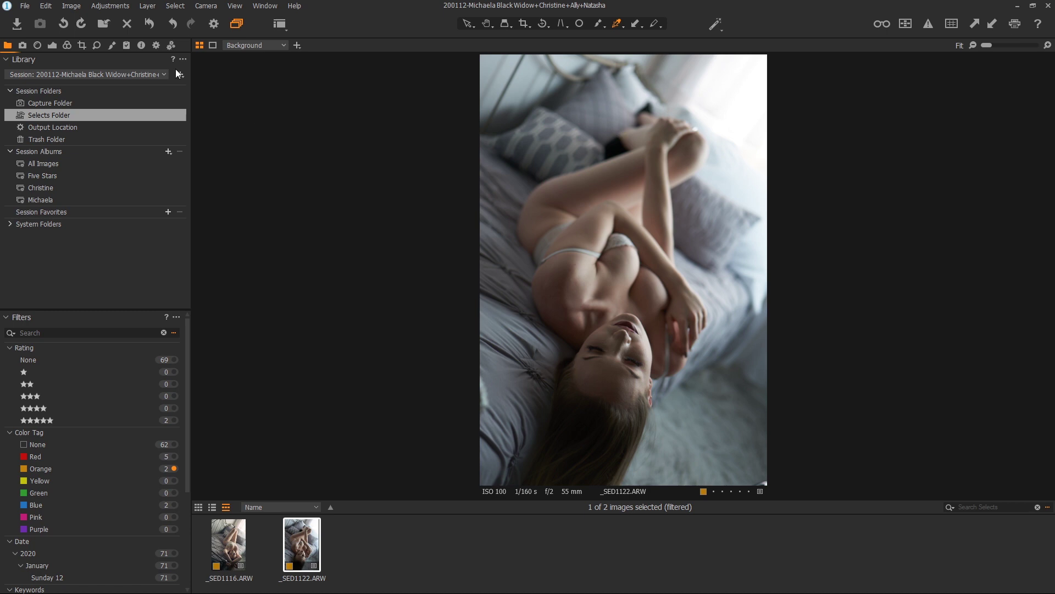
{"action": "left_click", "coordinate": [126, 44]}
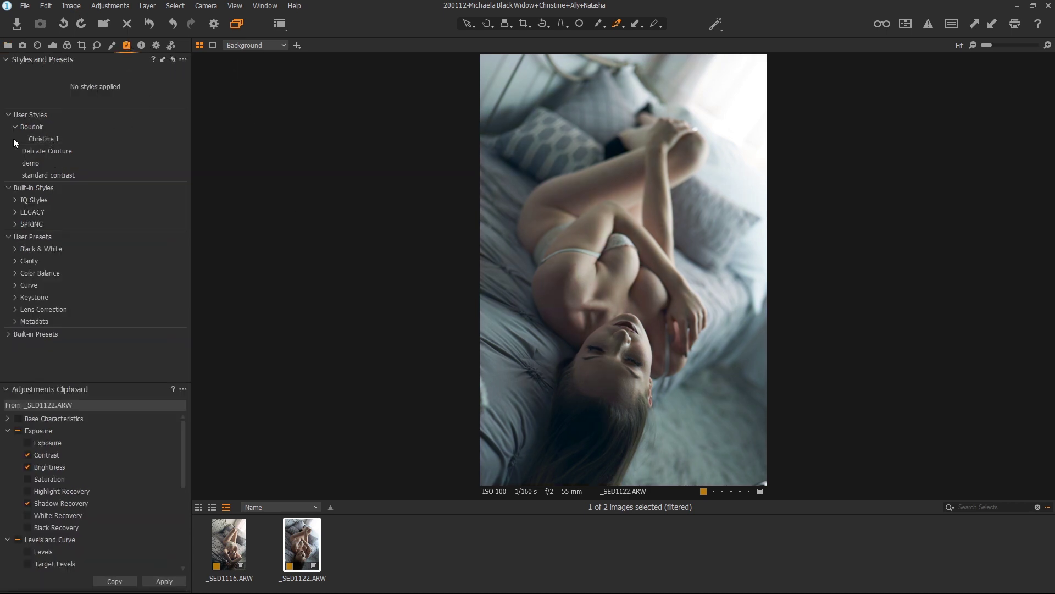
{"action": "left_click", "coordinate": [45, 138]}
{"action": "left_click", "coordinate": [230, 547]}
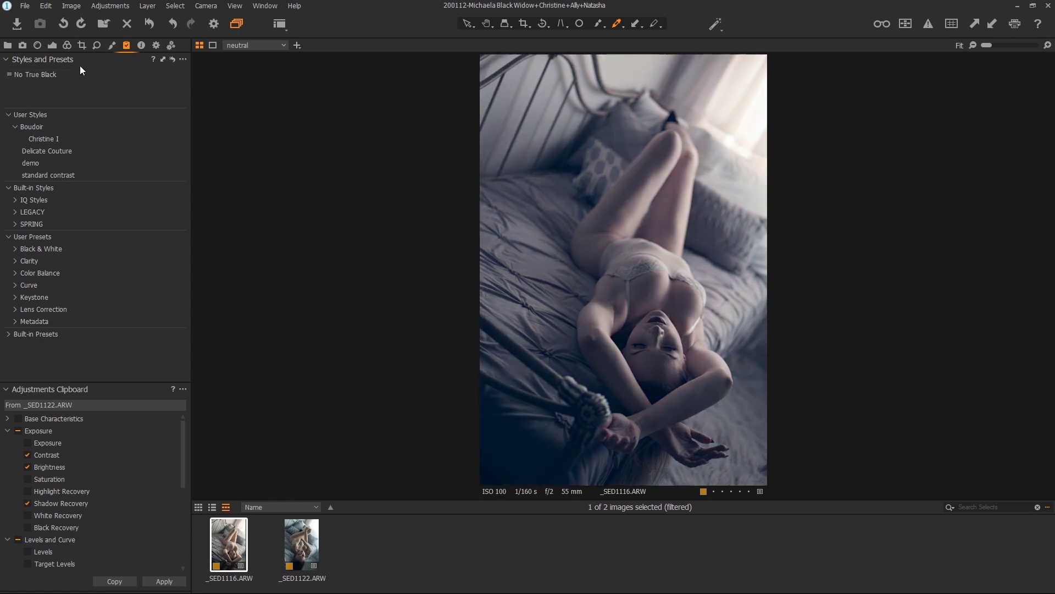
Compare the graded _SED1116 photo against the ungraded _SED1122 by switching between them
{"action": "left_click", "coordinate": [53, 45]}
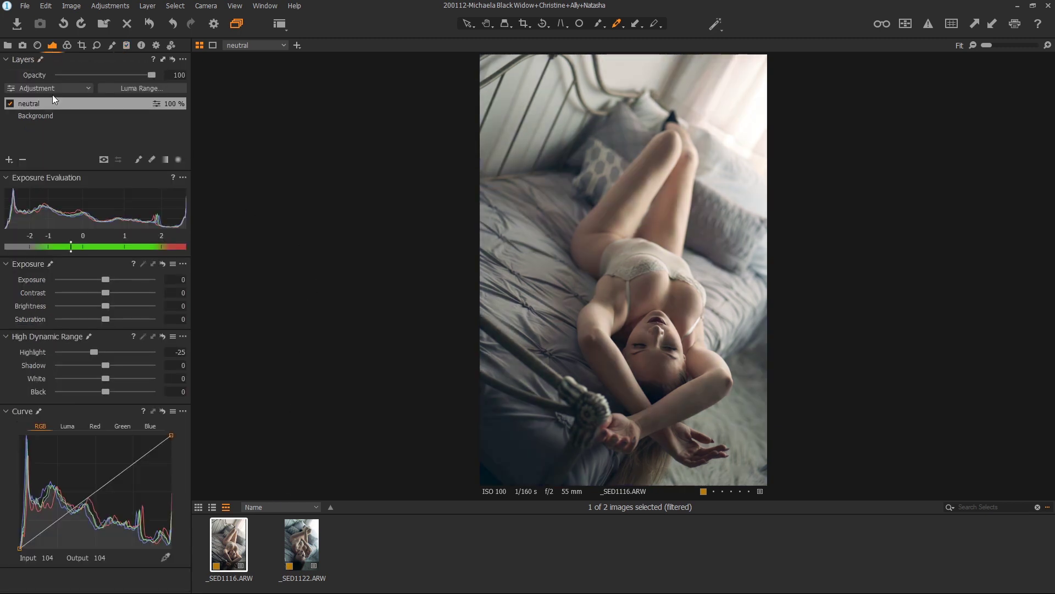
{"action": "left_click", "coordinate": [313, 540]}
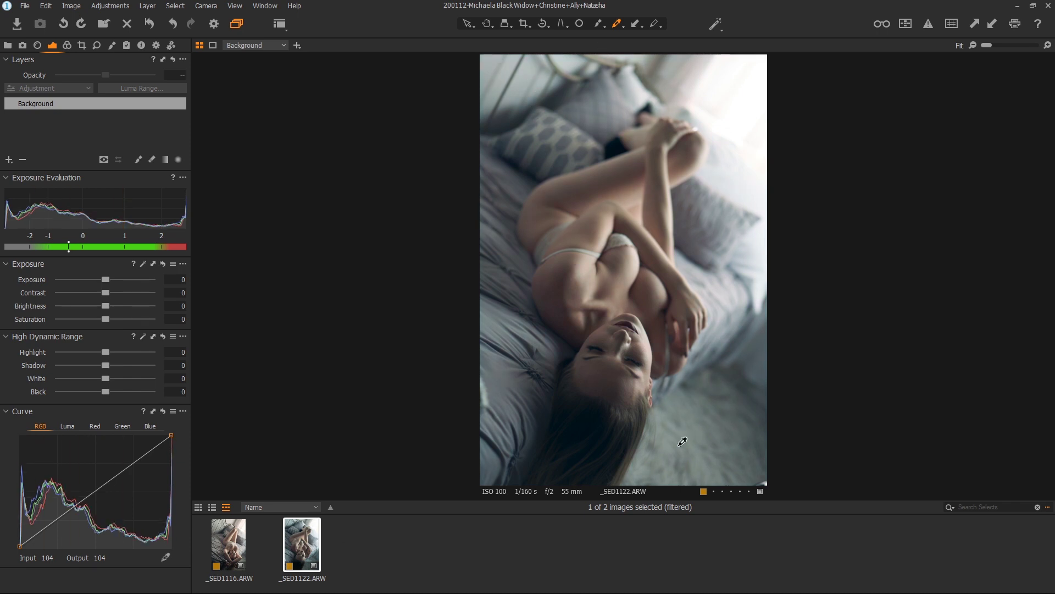
{"action": "left_click", "coordinate": [237, 550]}
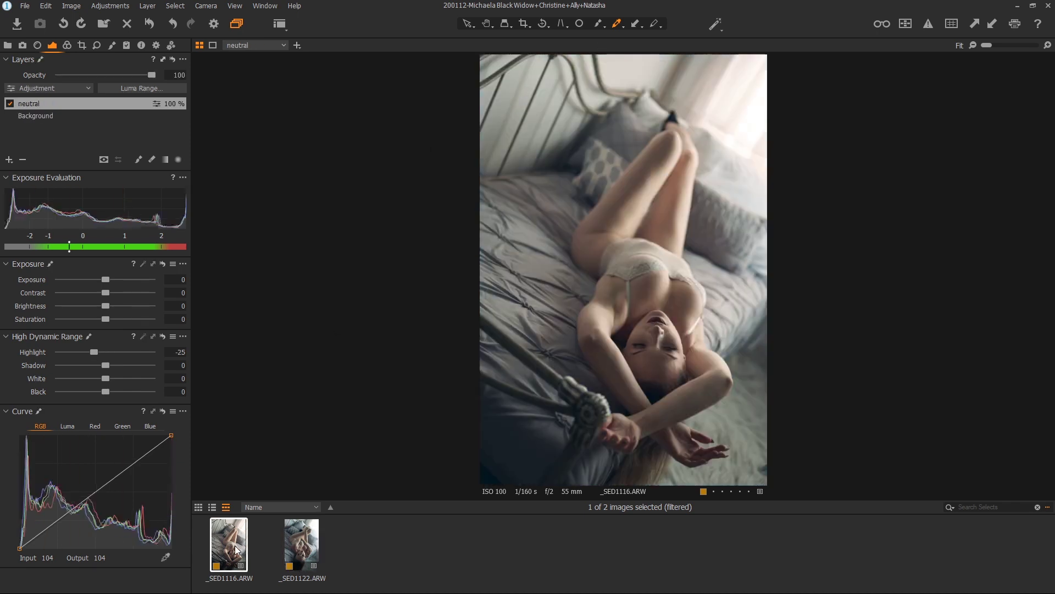
{"action": "left_click", "coordinate": [314, 540]}
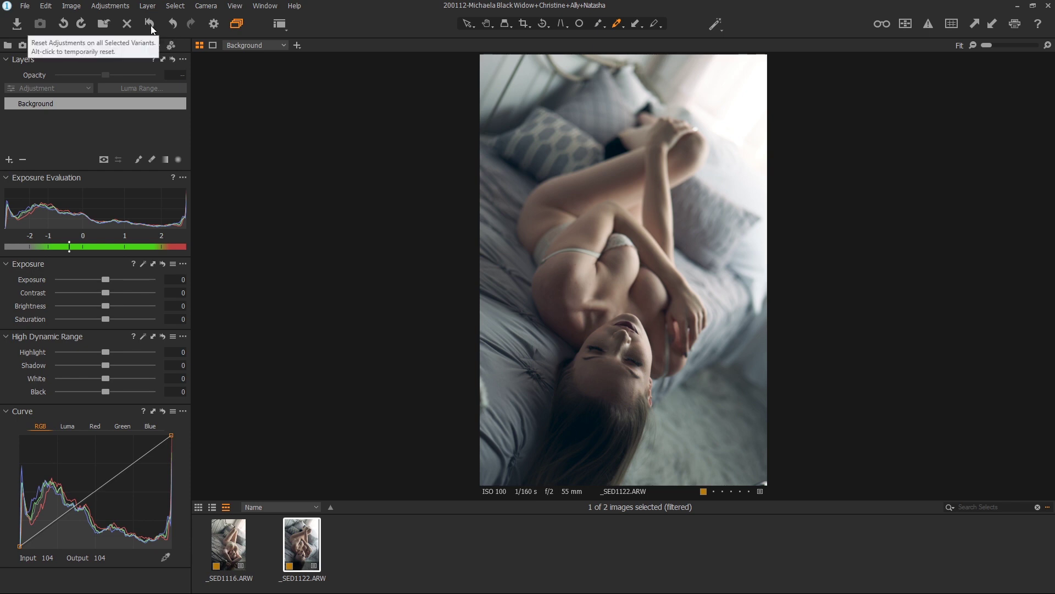
Copy _SED1116's adjustments to the clipboard and select _SED1122 as the target
{"action": "left_click", "coordinate": [229, 538]}
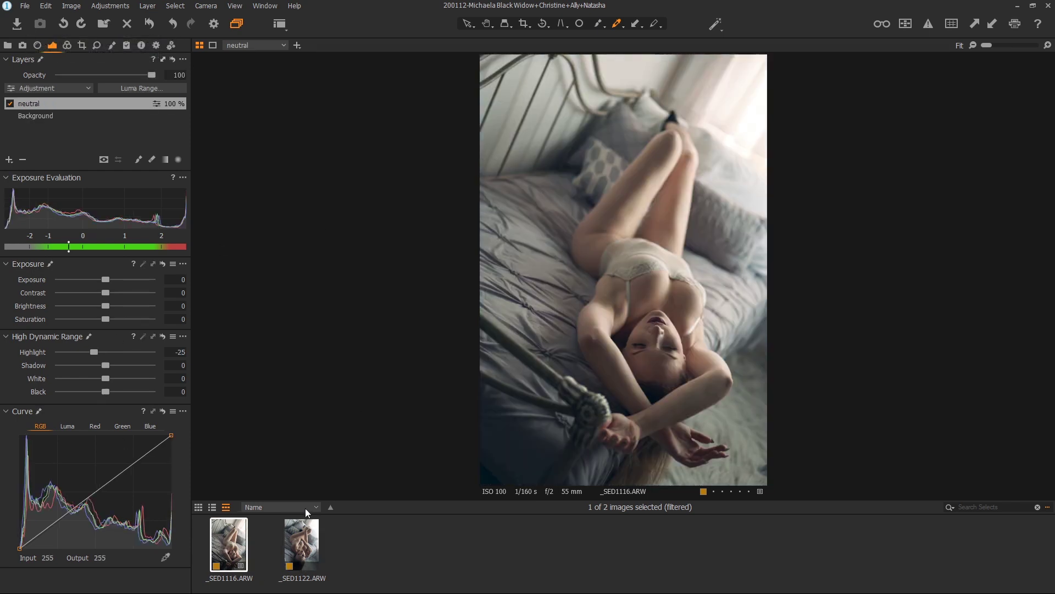
{"action": "left_click", "coordinate": [976, 25]}
{"action": "left_click", "coordinate": [306, 543]}
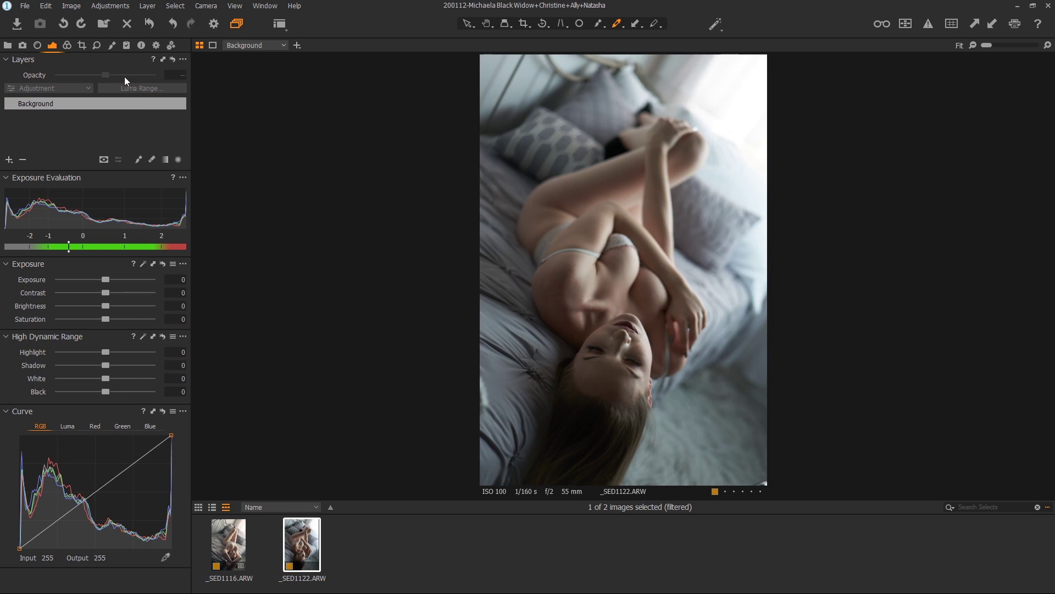
{"action": "left_click", "coordinate": [126, 45]}
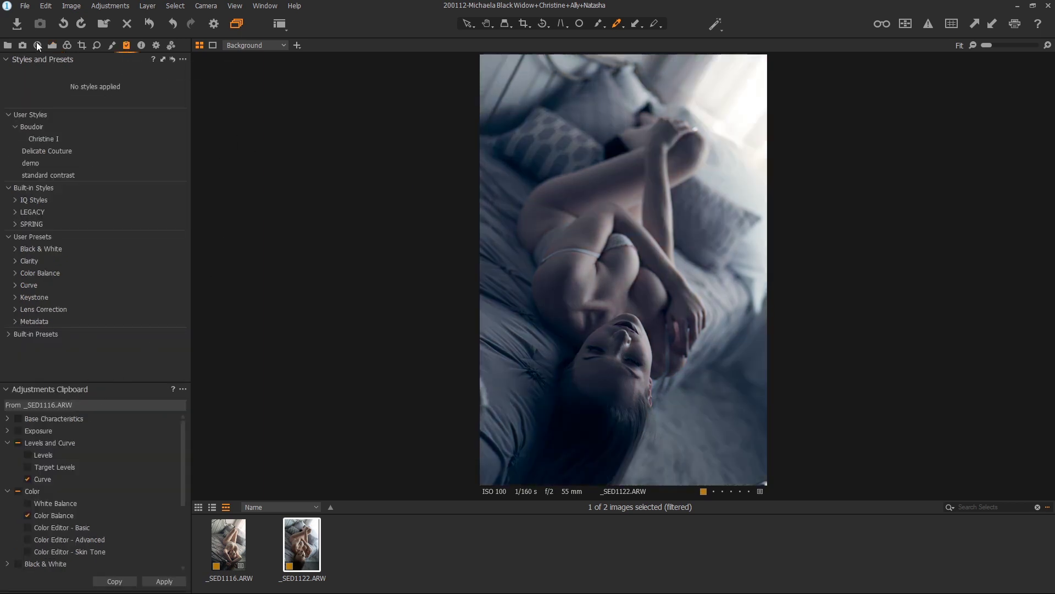
Paste the clipboard's curve, colour balance and neutral layer from _SED1116 onto _SED1122
{"action": "left_click", "coordinate": [57, 60]}
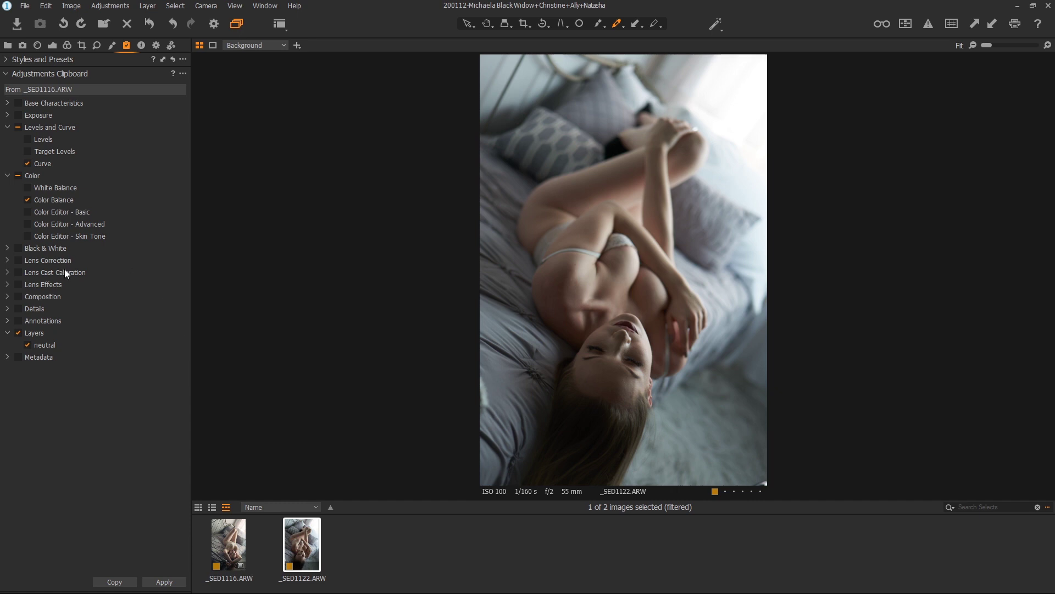
{"action": "left_click", "coordinate": [993, 25]}
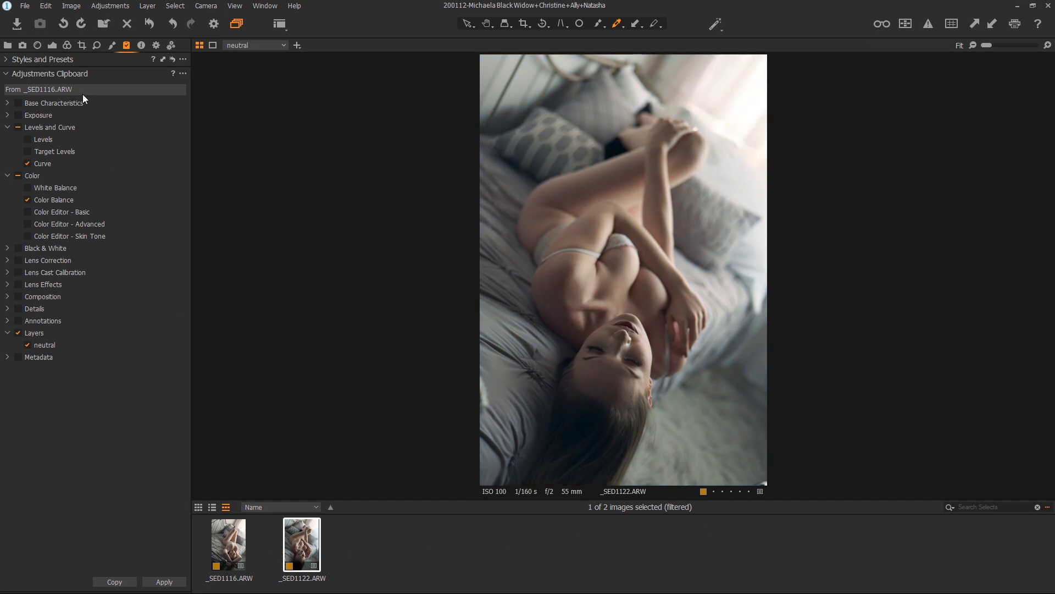
{"action": "left_click", "coordinate": [93, 60]}
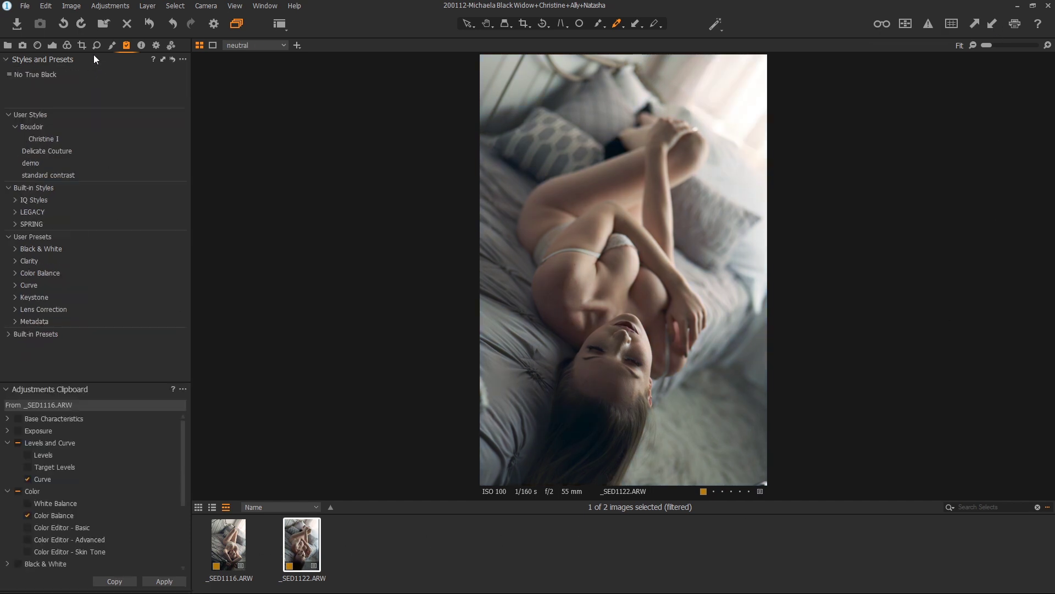
{"action": "left_click", "coordinate": [111, 140]}
{"action": "left_click", "coordinate": [242, 544]}
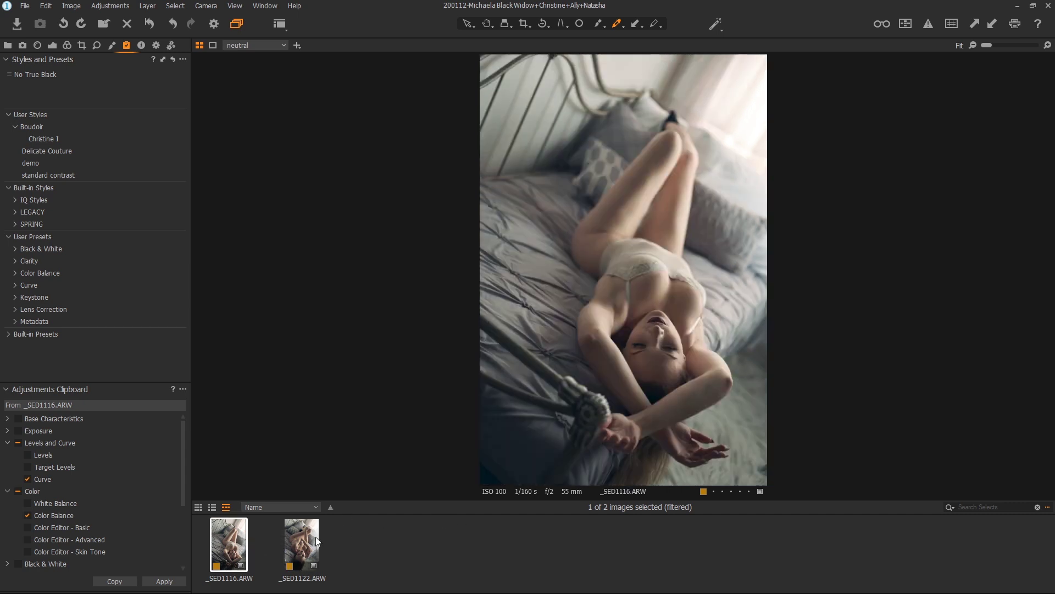
{"action": "left_click", "coordinate": [286, 542]}
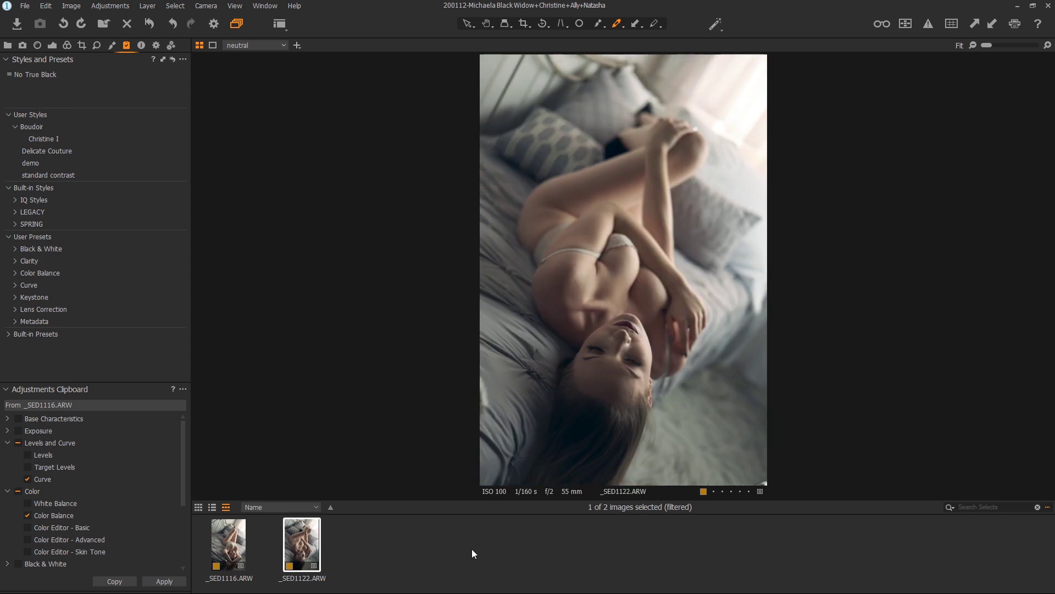